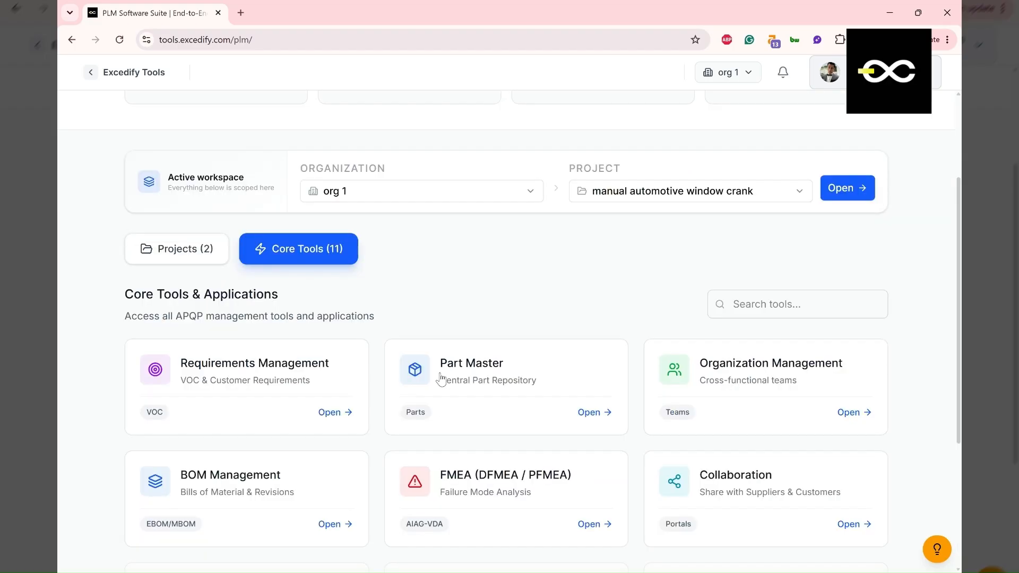
Open the Part Master and start a new part with the part number "Manual automotive window crank assembly"
{"action": "left_click", "coordinate": [439, 377]}
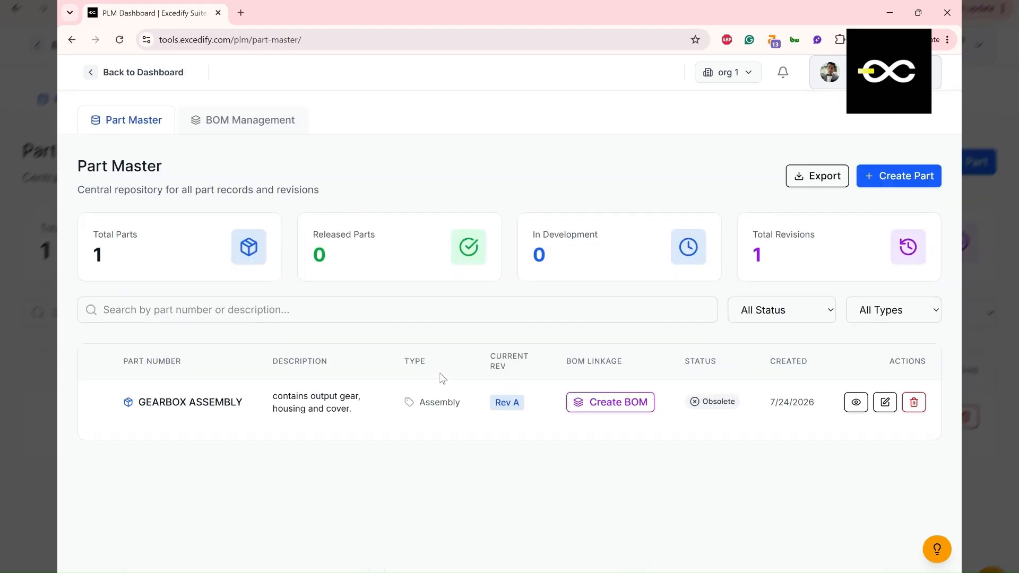
{"action": "left_click", "coordinate": [877, 183]}
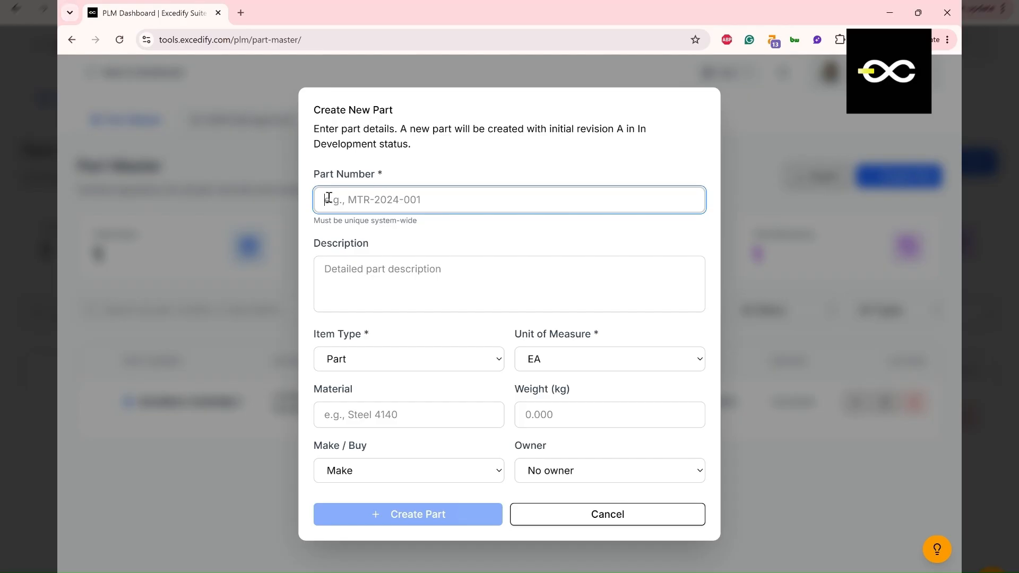
{"action": "type", "text": "manual automotive window crank assembly"}
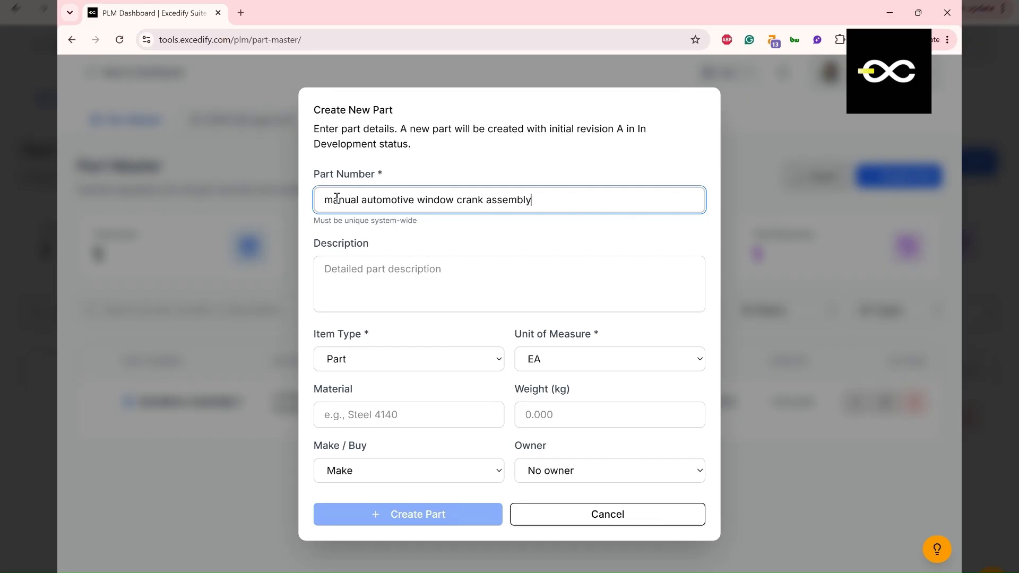
{"action": "left_click_drag", "start_coordinate": [325, 199], "coordinate": [336, 200]}
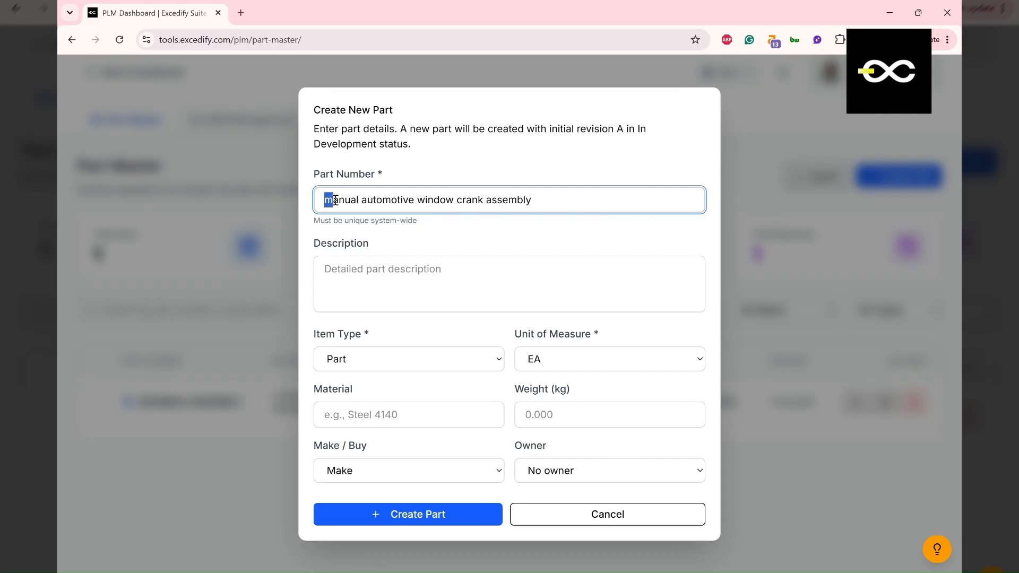
{"action": "type", "text": "M"}
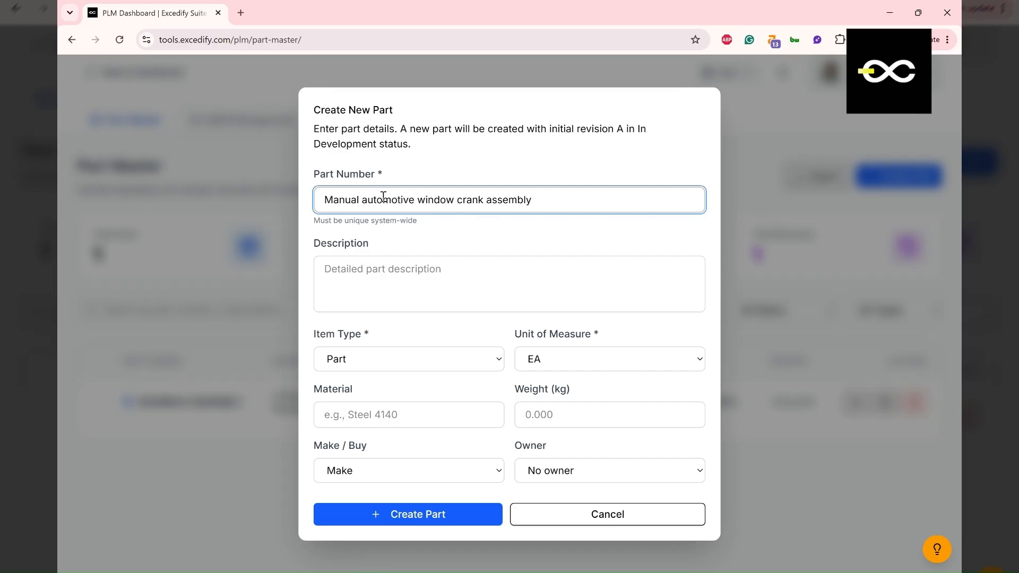
Set the new part's item type to Assembly, leave the description empty and create the part
{"action": "left_click", "coordinate": [413, 297]}
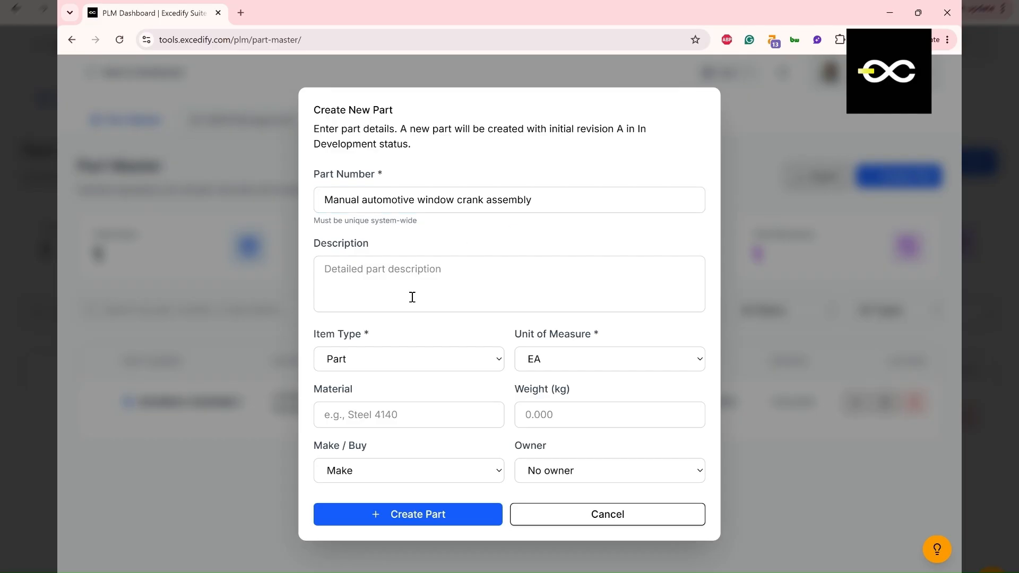
{"action": "left_click", "coordinate": [398, 266]}
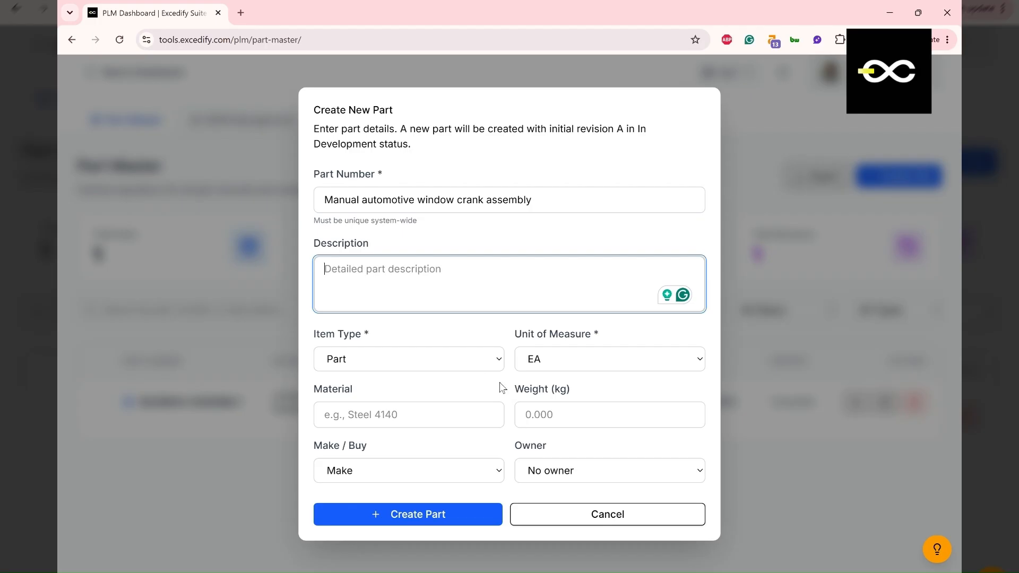
{"action": "key", "text": "Tab"}
{"action": "key", "text": "Down"}
{"action": "left_click", "coordinate": [419, 336]}
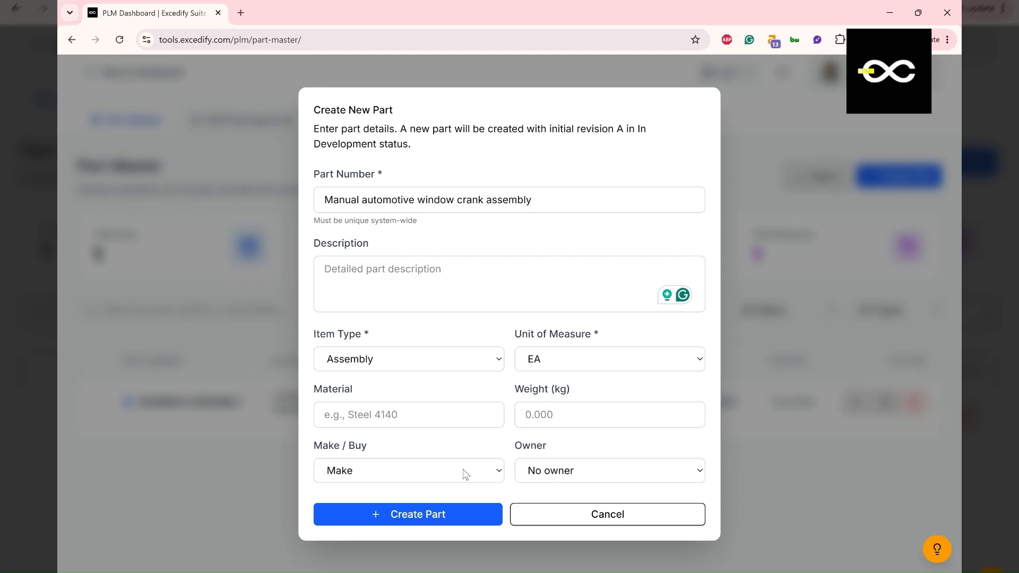
{"action": "left_click", "coordinate": [425, 510]}
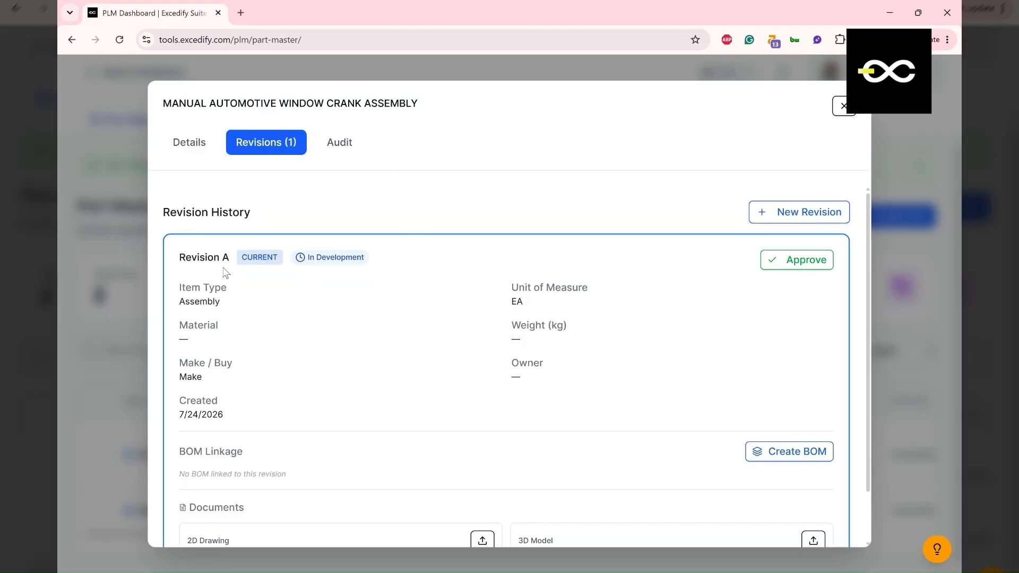
Create a linked BOM for Revision A of the window crank assembly and open that BOM
{"action": "scroll", "coordinate": [426, 282], "scroll_direction": "down", "scroll_amount": 1}
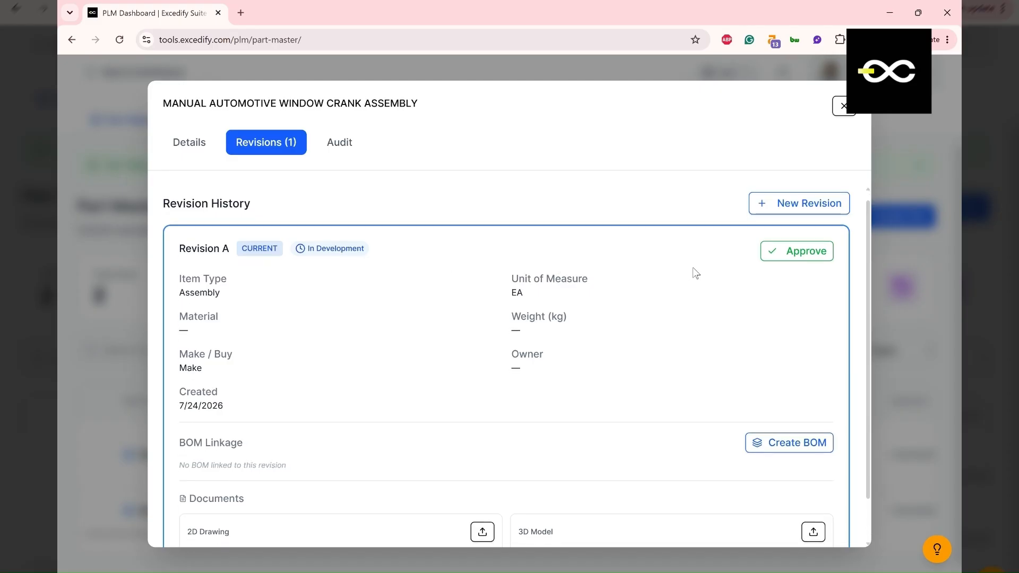
{"action": "scroll", "coordinate": [743, 260], "scroll_direction": "down", "scroll_amount": 1}
{"action": "scroll", "coordinate": [545, 319], "scroll_direction": "down", "scroll_amount": 1}
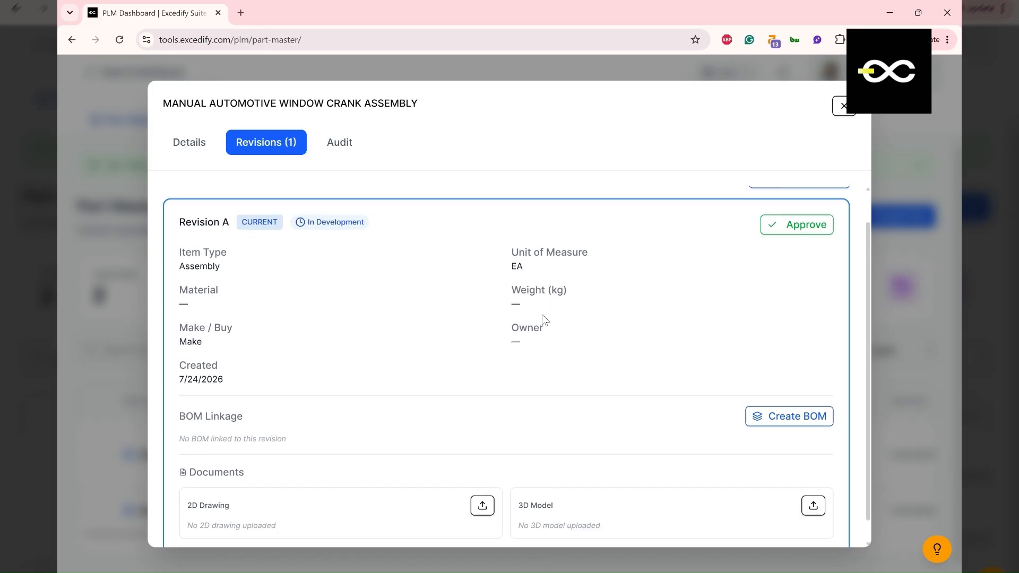
{"action": "scroll", "coordinate": [545, 319], "scroll_direction": "down", "scroll_amount": 1}
{"action": "scroll", "coordinate": [545, 319], "scroll_direction": "down", "scroll_amount": 1}
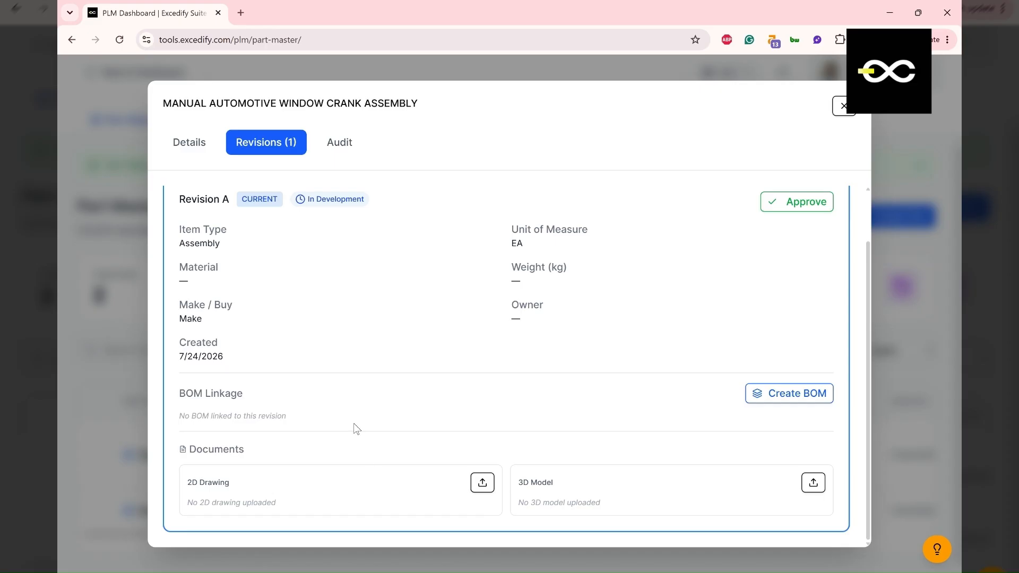
{"action": "scroll", "coordinate": [354, 424], "scroll_direction": "up", "scroll_amount": 1}
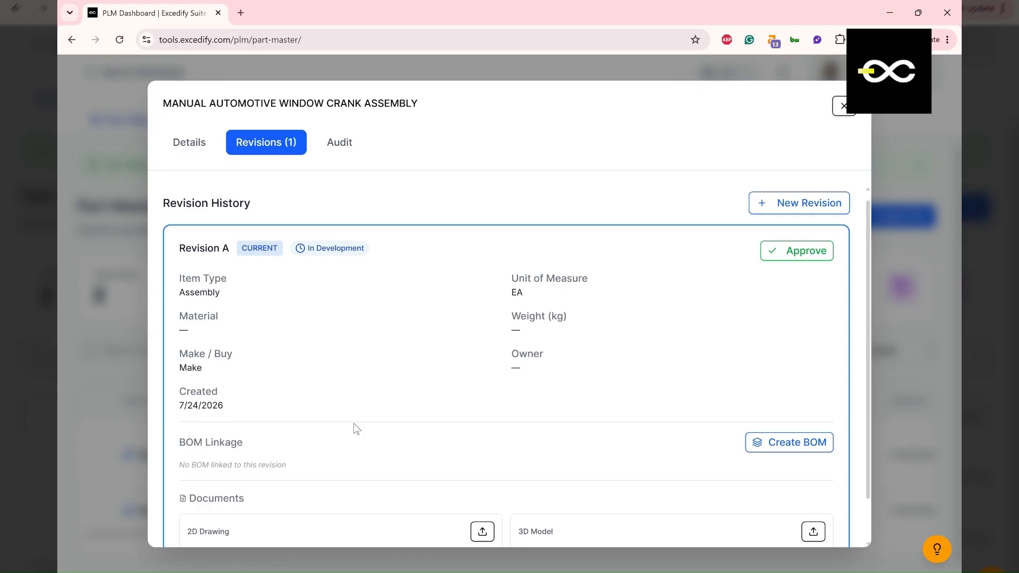
{"action": "scroll", "coordinate": [272, 437], "scroll_direction": "down", "scroll_amount": 1}
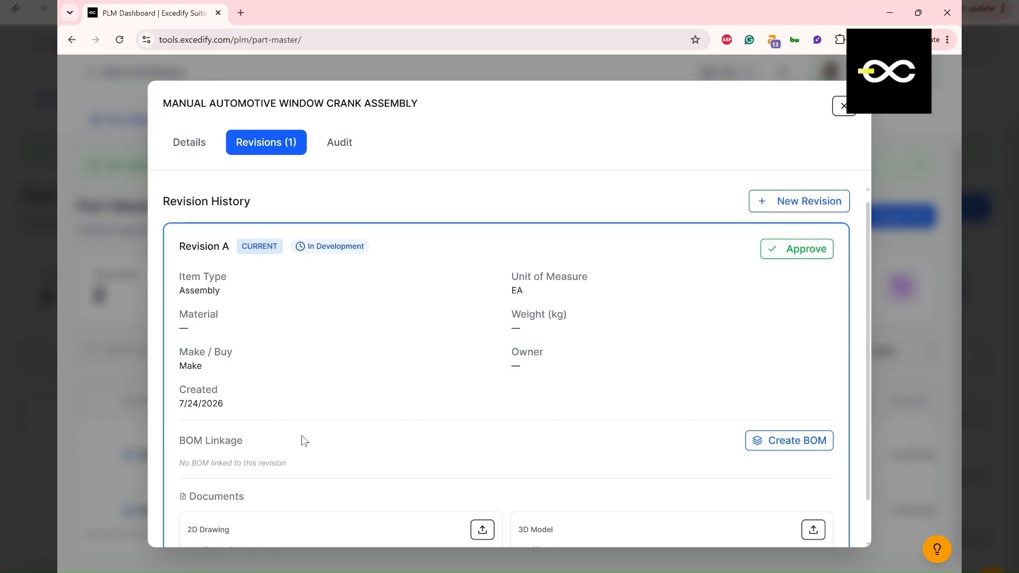
{"action": "left_click", "coordinate": [789, 442]}
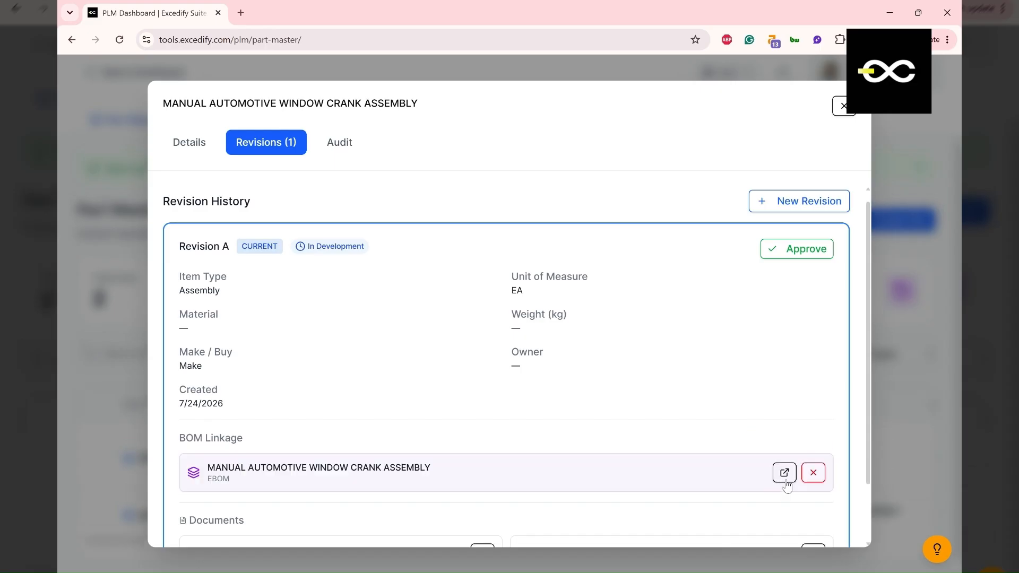
{"action": "left_click", "coordinate": [785, 475]}
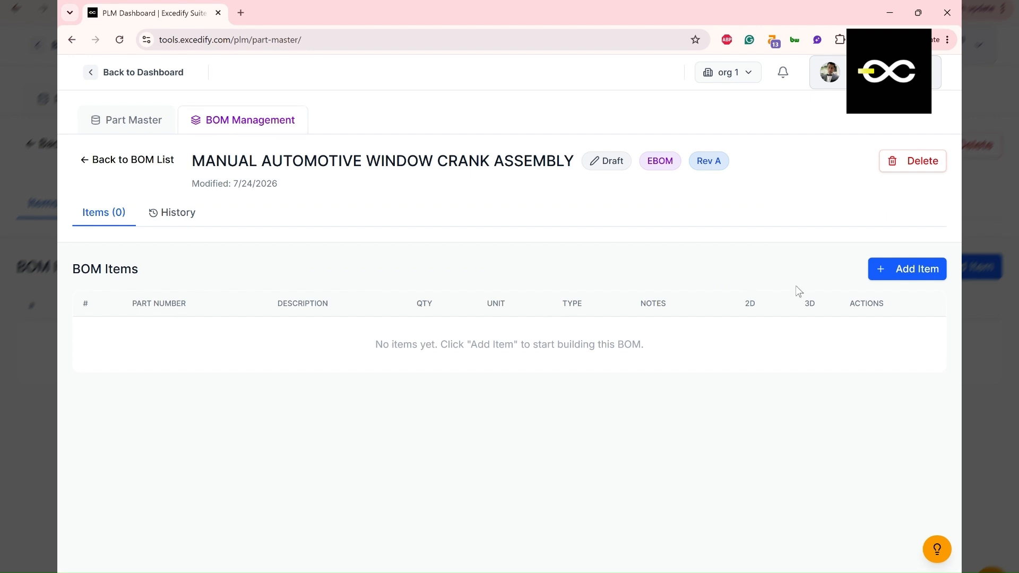
Try to add the window crank assembly itself, Rev A, as an item of its own BOM with quantity 1
{"action": "left_click", "coordinate": [890, 274]}
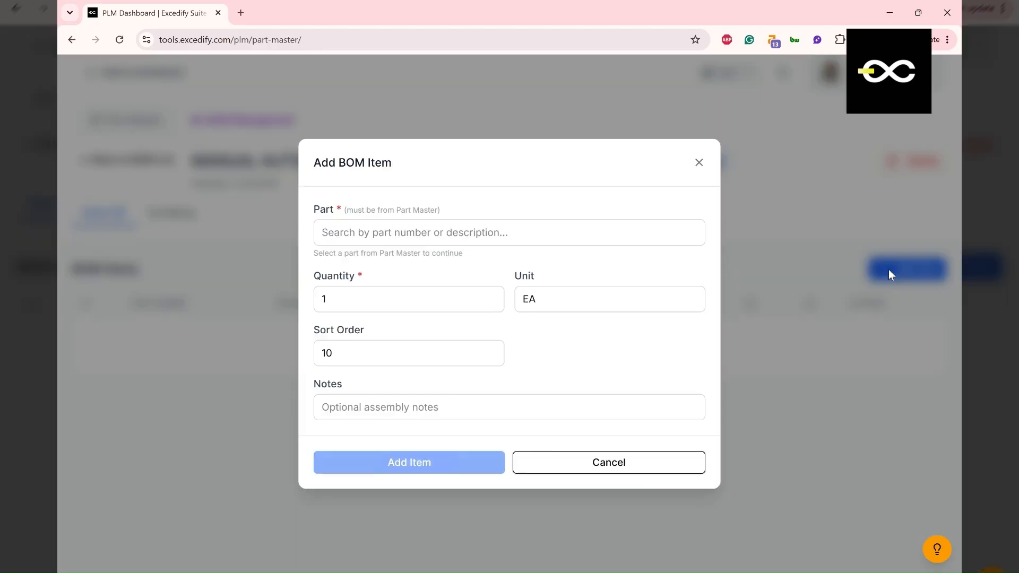
{"action": "left_click", "coordinate": [490, 230]}
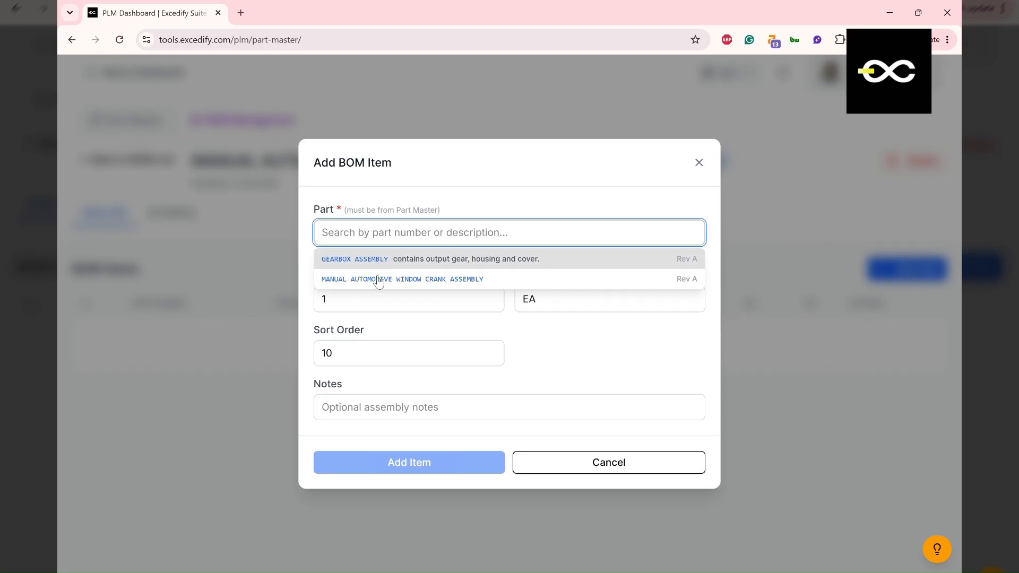
{"action": "left_click", "coordinate": [423, 279]}
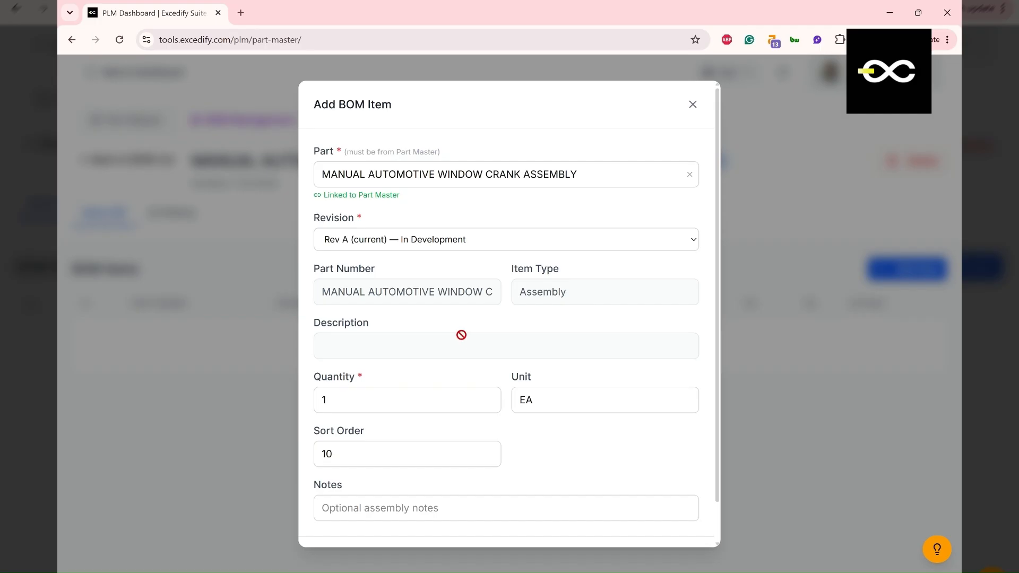
{"action": "scroll", "coordinate": [531, 451], "scroll_direction": "down", "scroll_amount": 1}
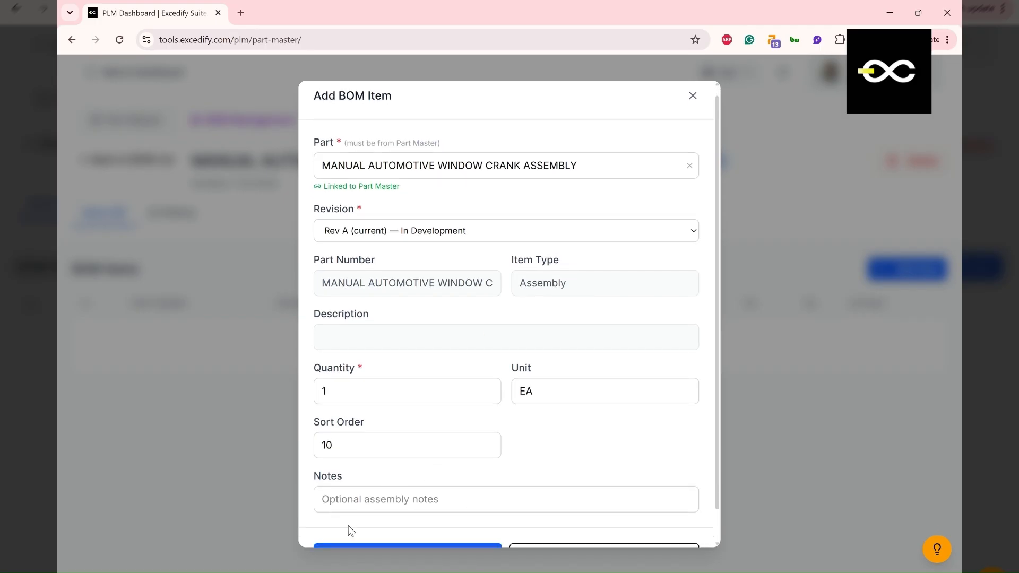
{"action": "scroll", "coordinate": [348, 547], "scroll_direction": "up", "scroll_amount": 1}
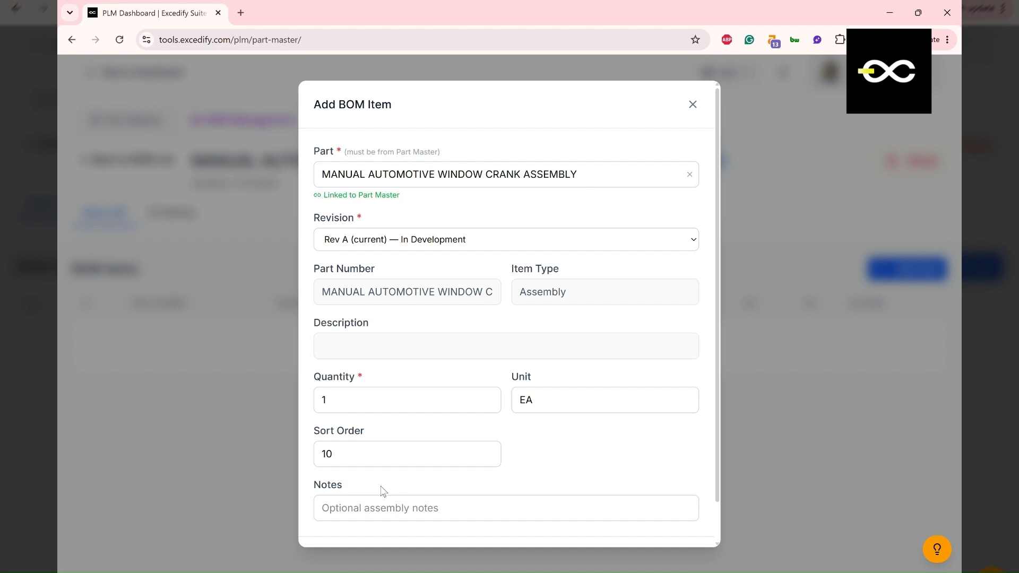
{"action": "scroll", "coordinate": [718, 432], "scroll_direction": "down", "scroll_amount": 2}
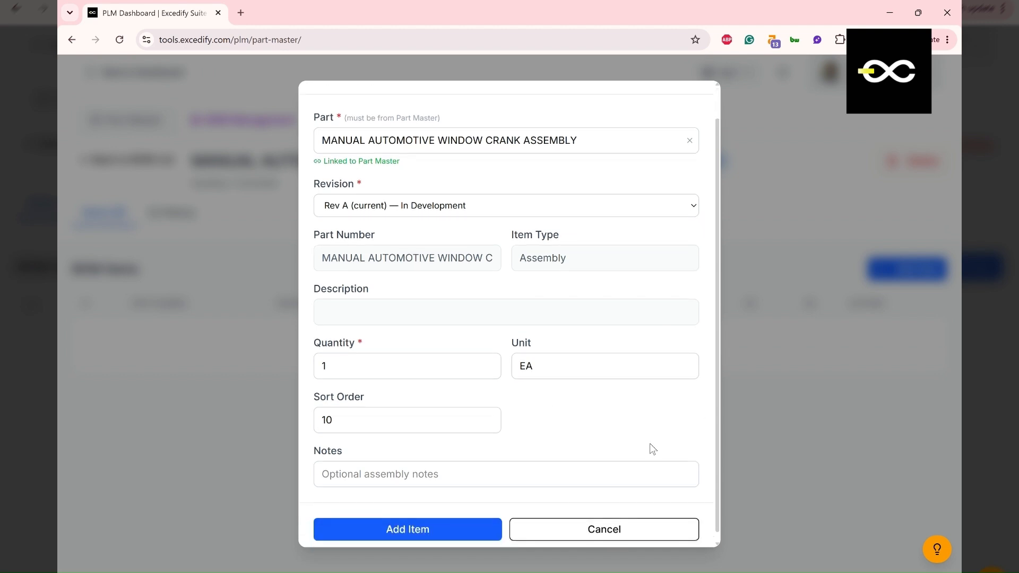
{"action": "left_click", "coordinate": [328, 535]}
{"action": "scroll", "coordinate": [535, 418], "scroll_direction": "down", "scroll_amount": 1}
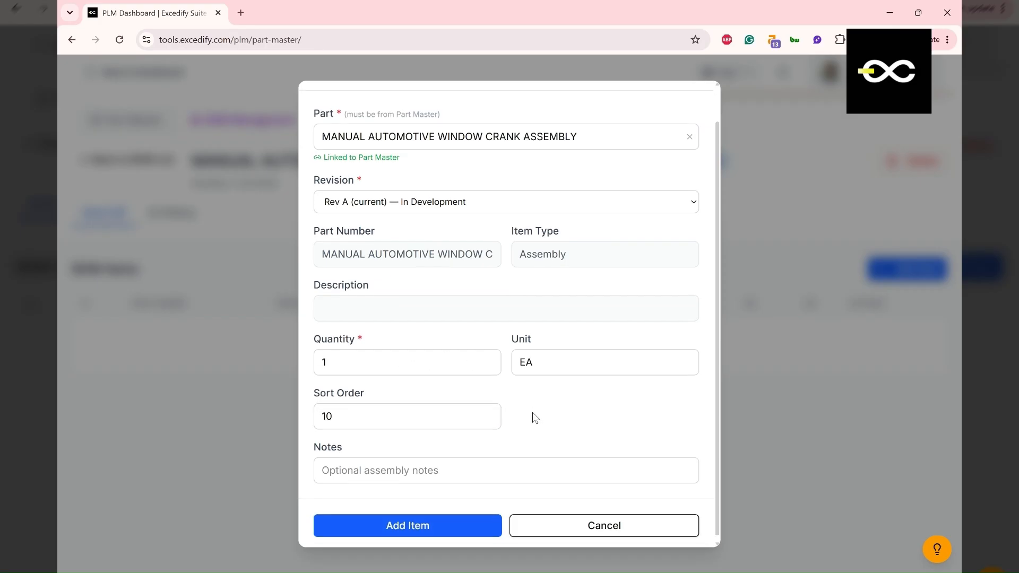
{"action": "scroll", "coordinate": [533, 413], "scroll_direction": "up", "scroll_amount": 1}
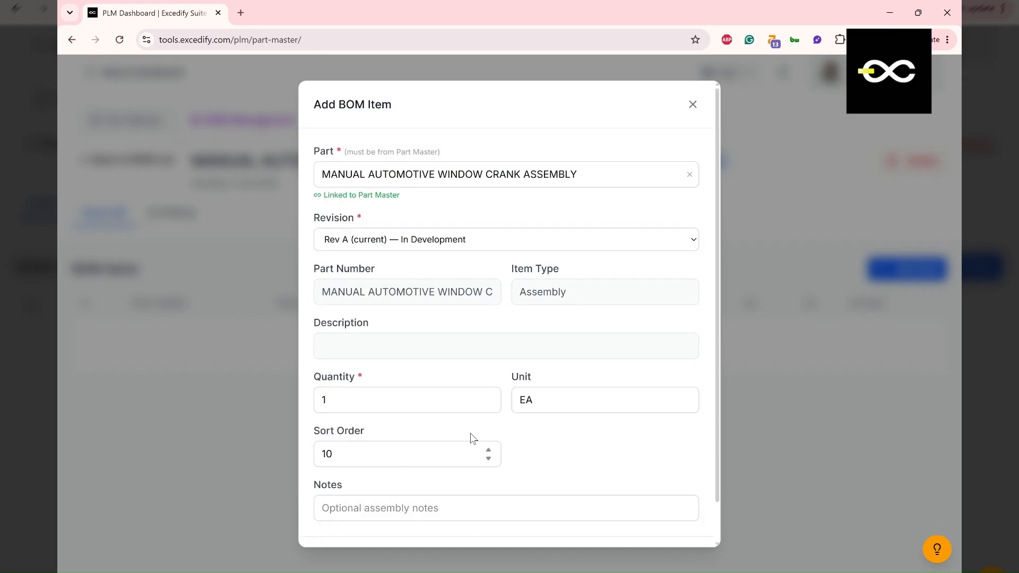
{"action": "scroll", "coordinate": [450, 505], "scroll_direction": "down", "scroll_amount": 2}
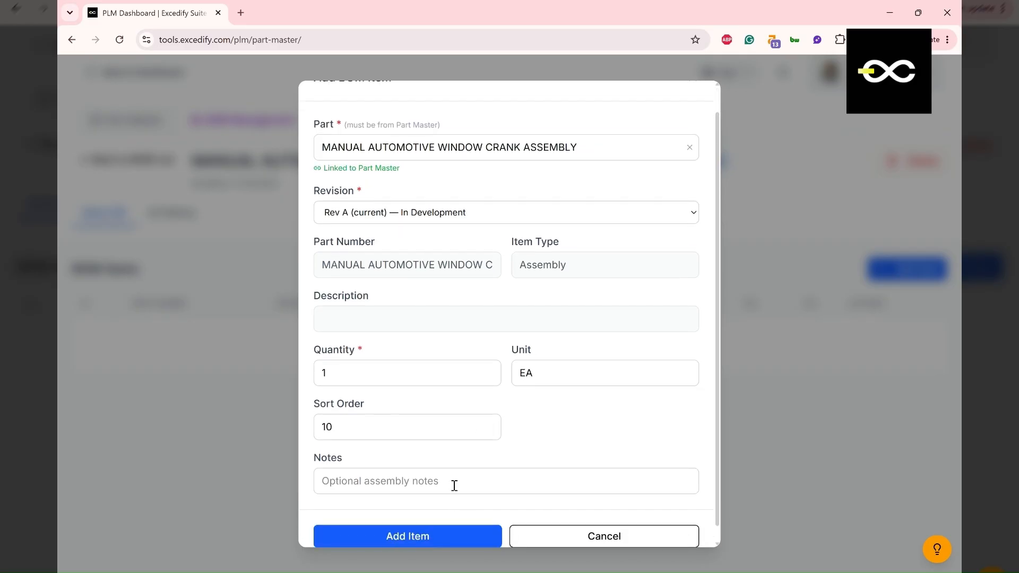
{"action": "left_click", "coordinate": [424, 537]}
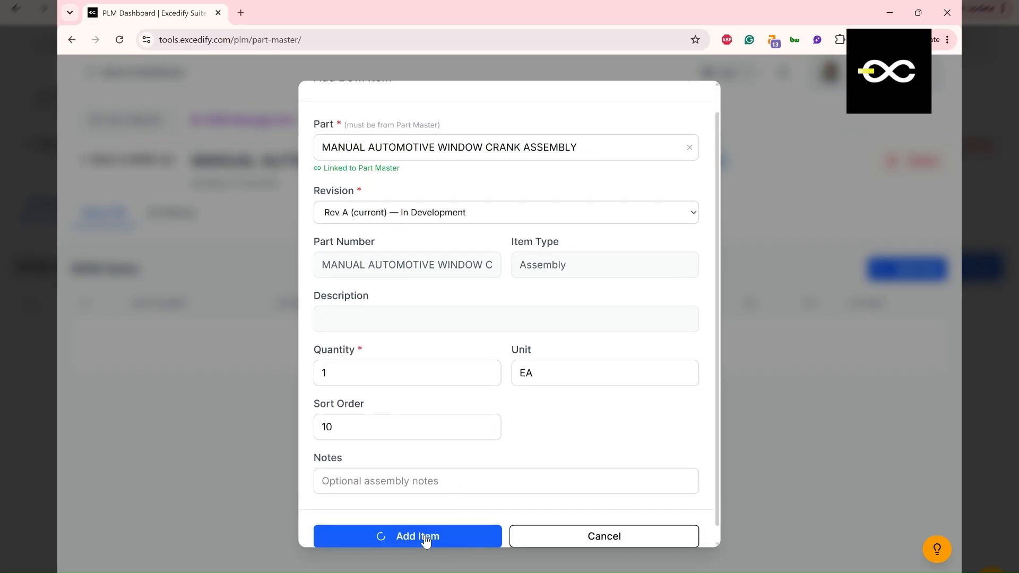
{"action": "left_click", "coordinate": [554, 545]}
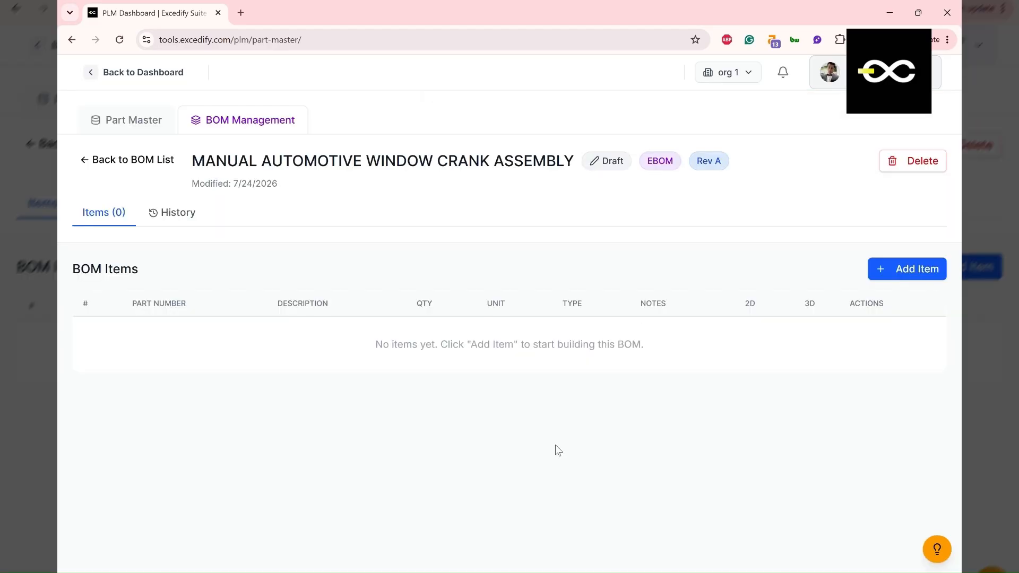
Add the GEARBOX ASSEMBLY, Rev A, to the window crank BOM with quantity 1 and unit EA
{"action": "left_click", "coordinate": [887, 271]}
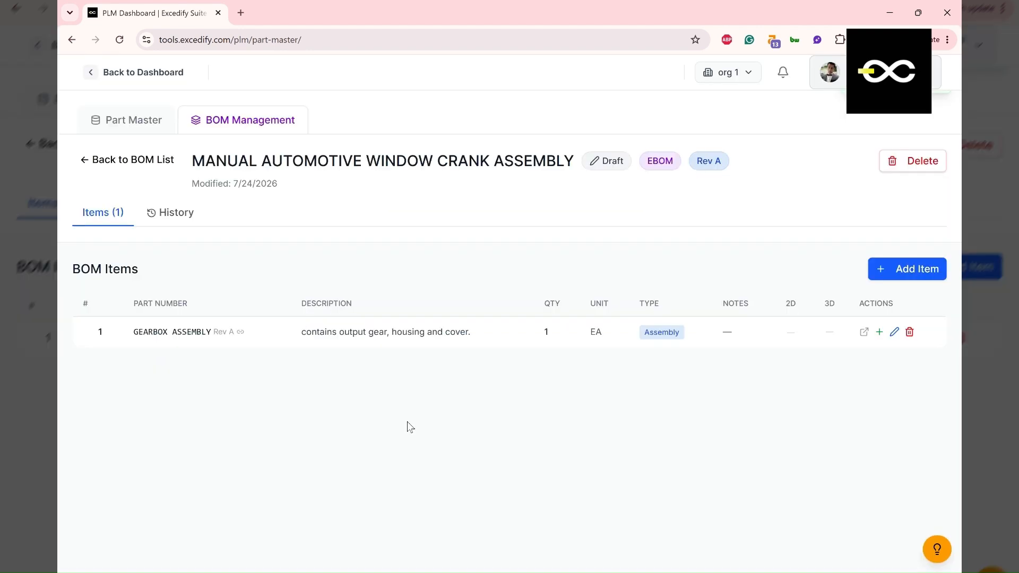
{"action": "left_click", "coordinate": [879, 333]}
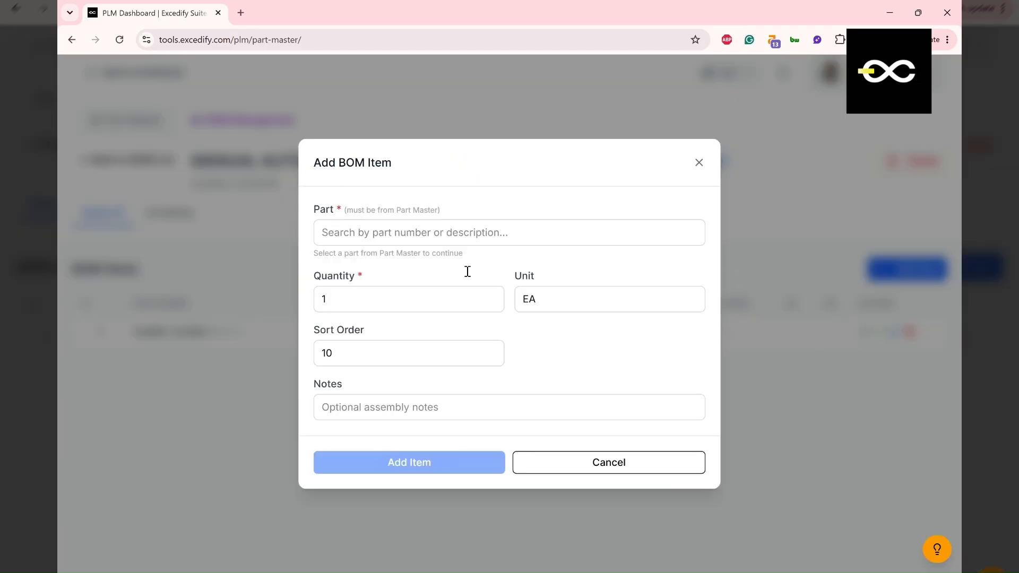
{"action": "left_click", "coordinate": [443, 234]}
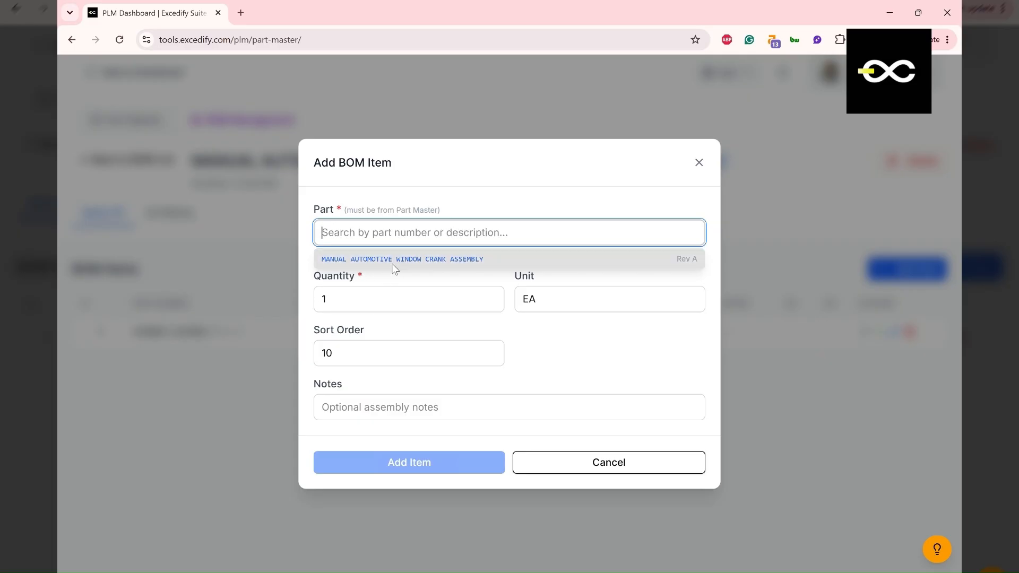
{"action": "left_click", "coordinate": [564, 463]}
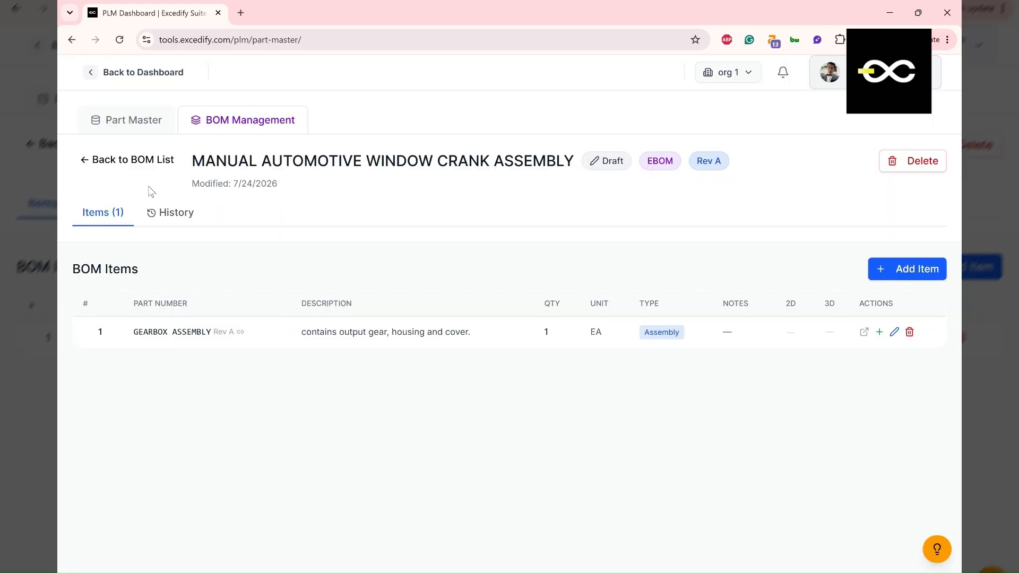
Create a part numbered "Crank handle" in the Part Master with the description "Transfers hand force from the occupant"
{"action": "left_click", "coordinate": [143, 123]}
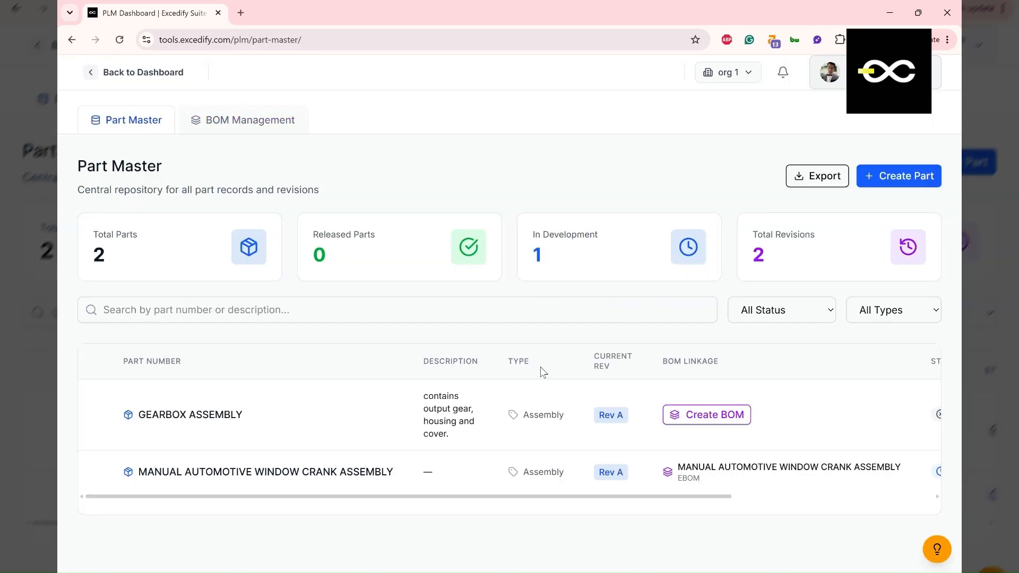
{"action": "left_click", "coordinate": [905, 179]}
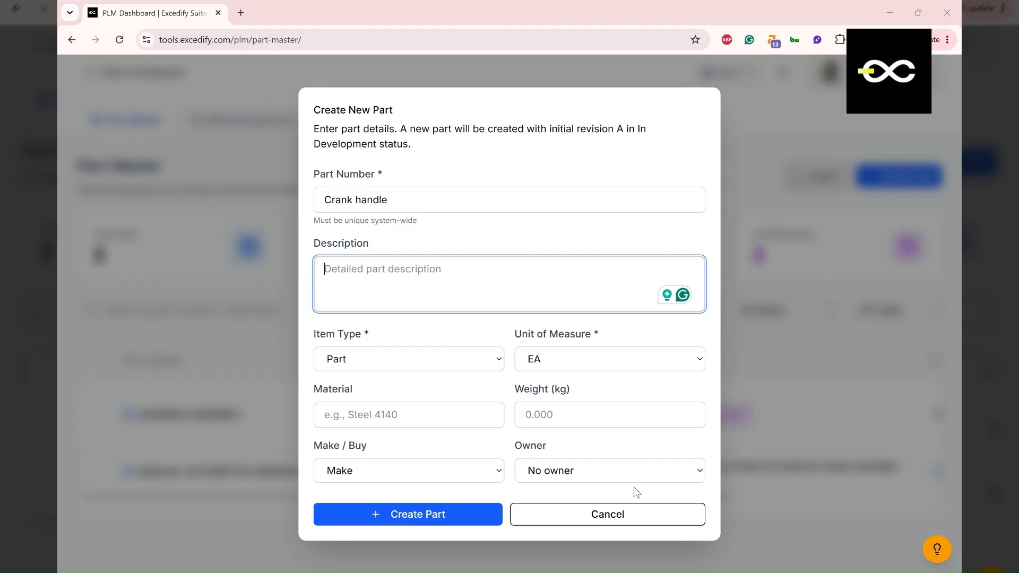
{"action": "type", "text": "Transfers hand force from the occupant"}
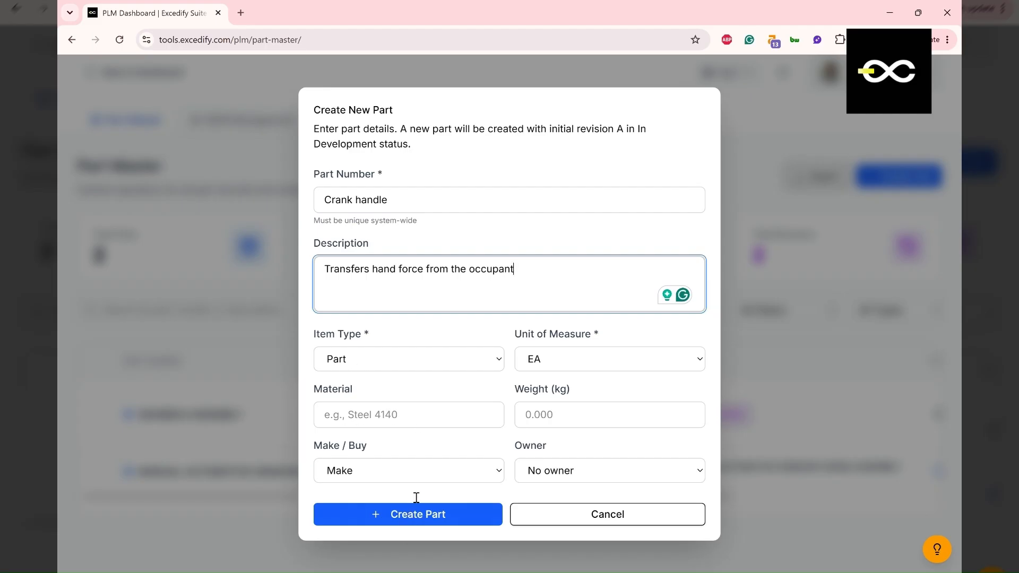
{"action": "left_click", "coordinate": [404, 519]}
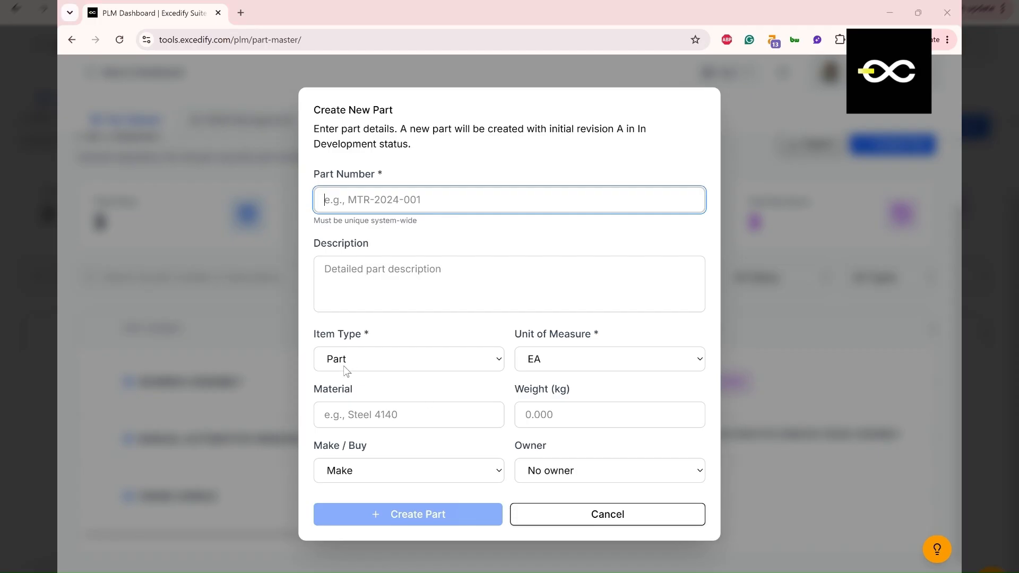
Create a part numbered "Rotating spindle" in the Part Master with the description "Transfers rotational movement to the regulator"
{"action": "type", "text": "Rotating spindle"}
{"action": "key", "text": "Tab"}
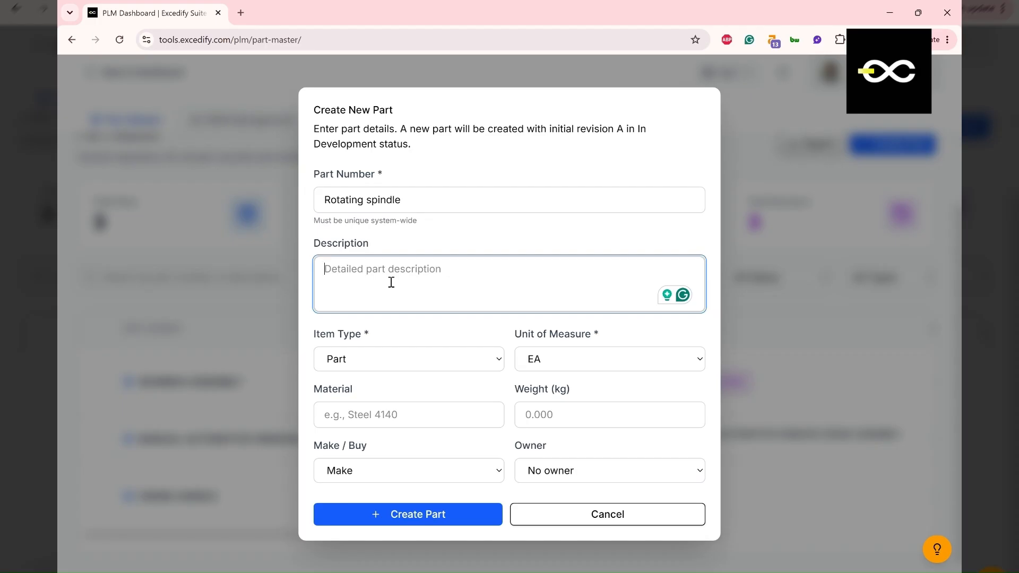
{"action": "type", "text": "Transfers rotational movement to the regulator"}
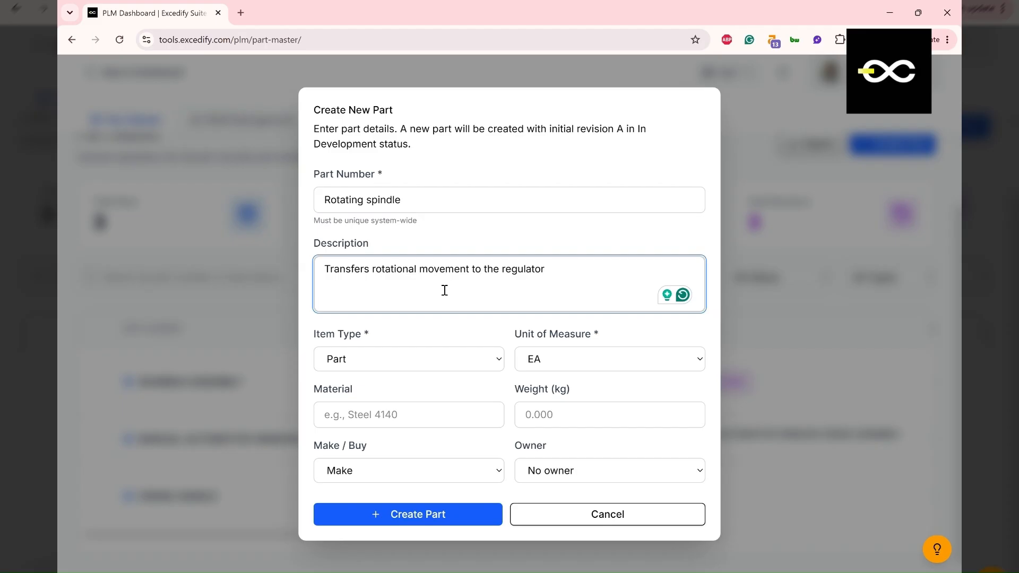
{"action": "left_click", "coordinate": [433, 525]}
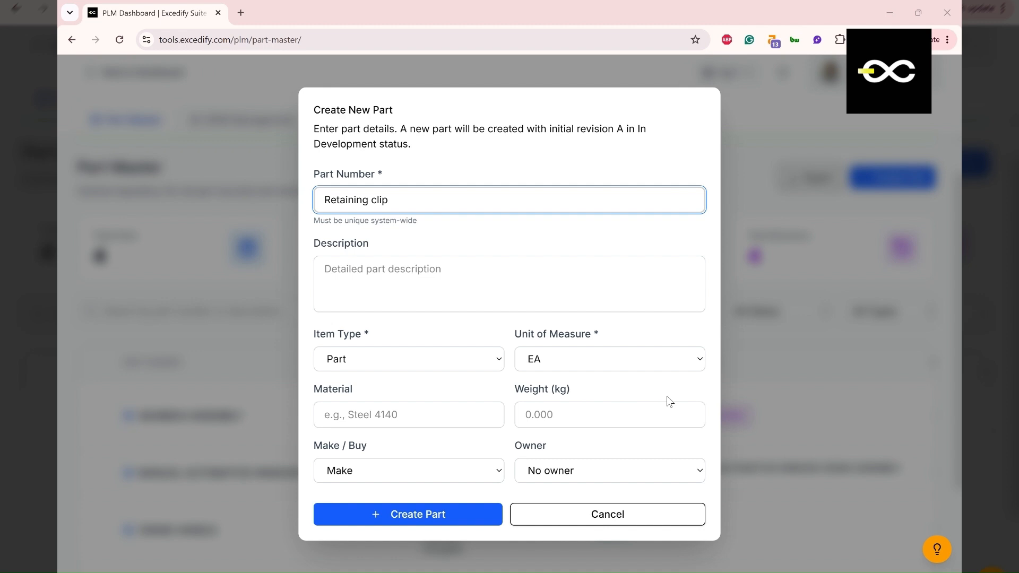
Create the "Retaining clip" part, described as "Secures the handle to the spindle", and the "Trim cap" part, described as "Covers and protects the fastening area"
{"action": "left_click", "coordinate": [407, 515]}
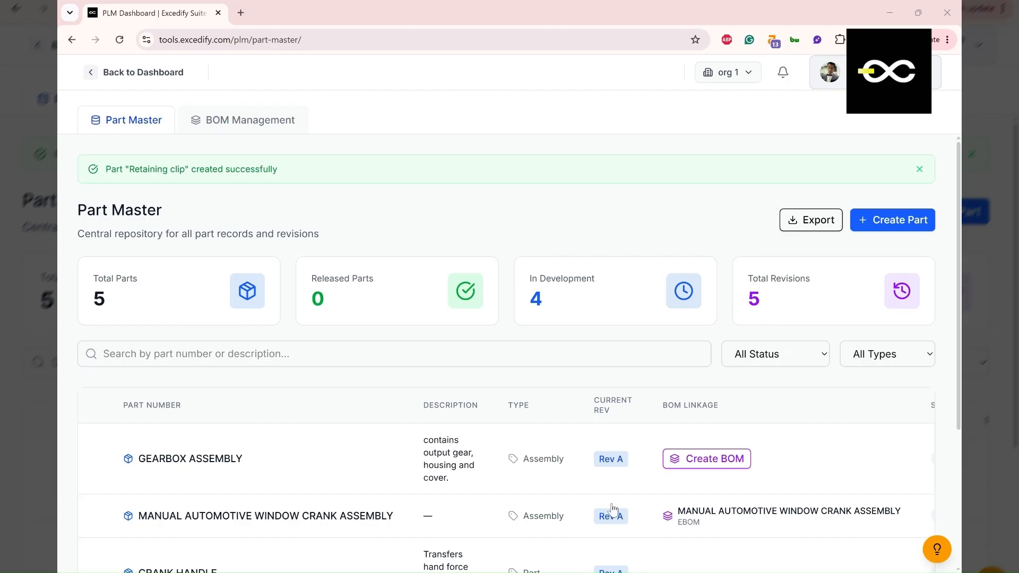
{"action": "scroll", "coordinate": [667, 425], "scroll_direction": "down", "scroll_amount": 3}
{"action": "scroll", "coordinate": [799, 330], "scroll_direction": "down", "scroll_amount": 2}
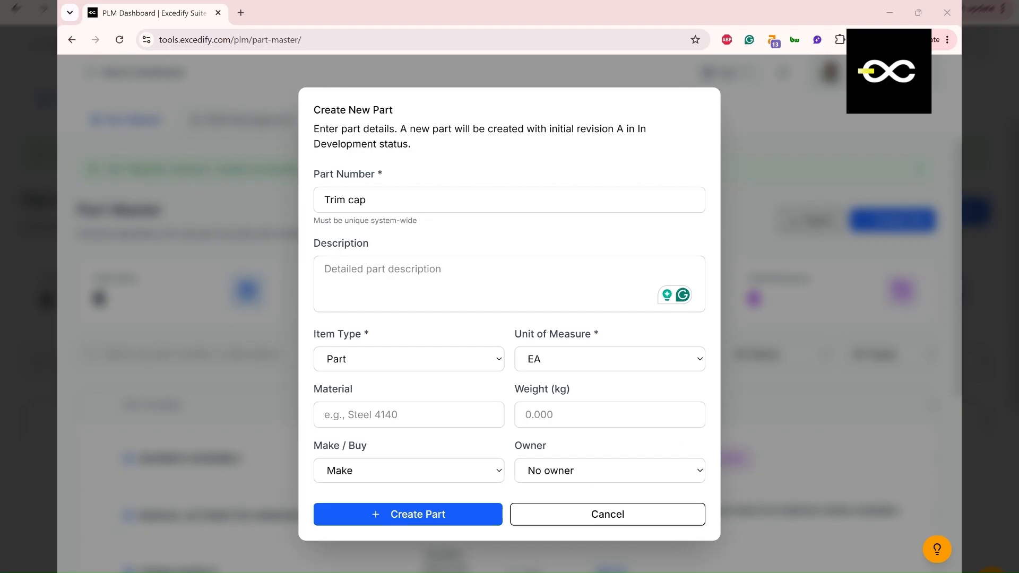
{"action": "type", "text": "Covers and protects the fastening area"}
{"action": "key", "text": "Return"}
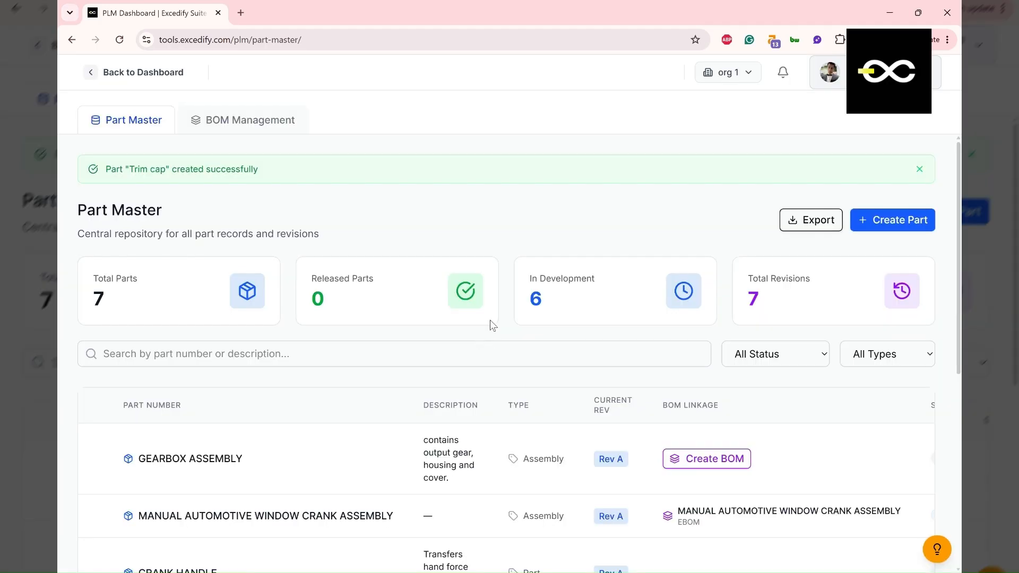
In the window crank assembly's BOM, add CRANK HANDLE, Rev A, as a child of GEARBOX ASSEMBLY with quantity 1 and unit EA
{"action": "left_click", "coordinate": [257, 123]}
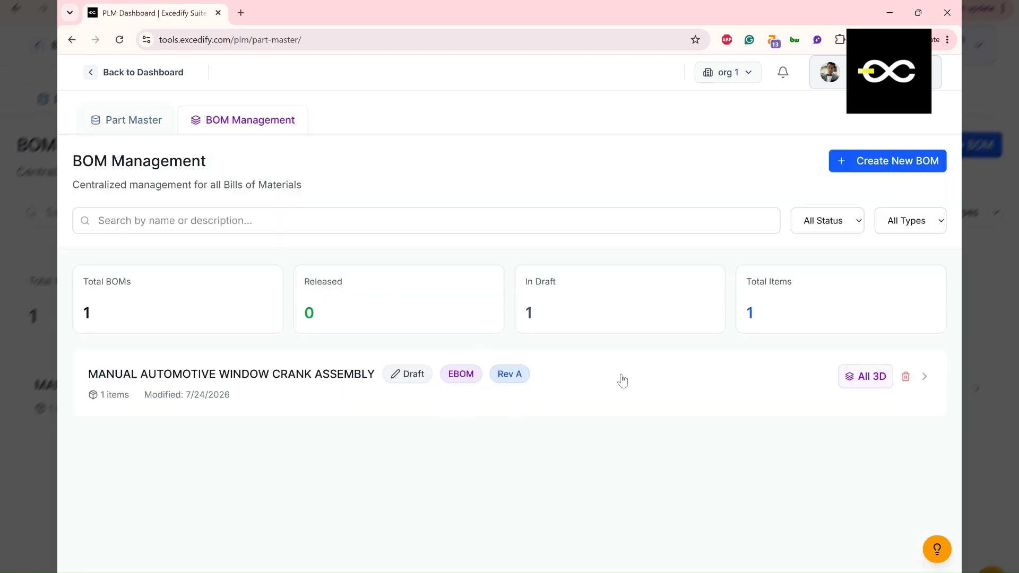
{"action": "left_click", "coordinate": [622, 381]}
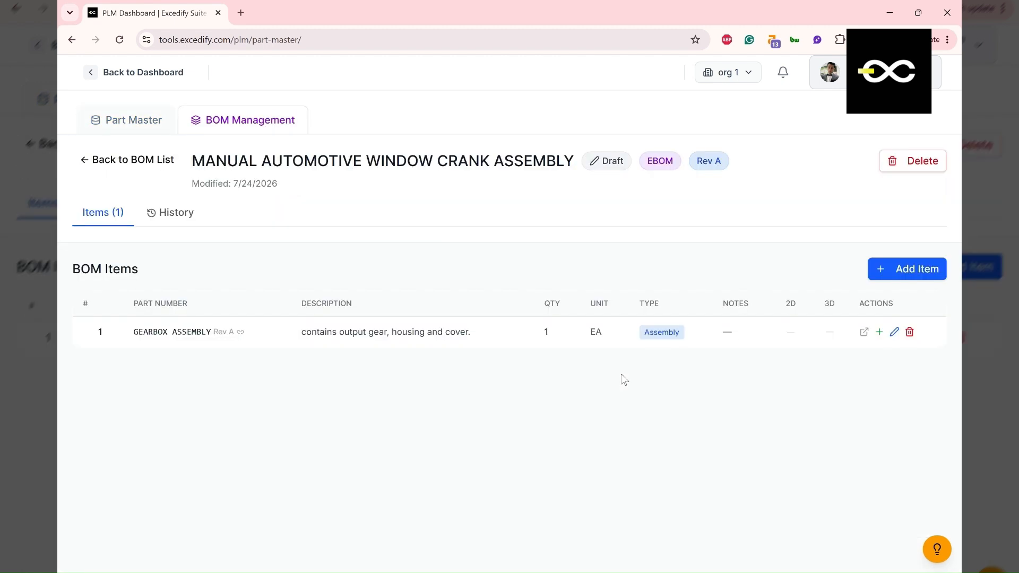
{"action": "left_click", "coordinate": [879, 333]}
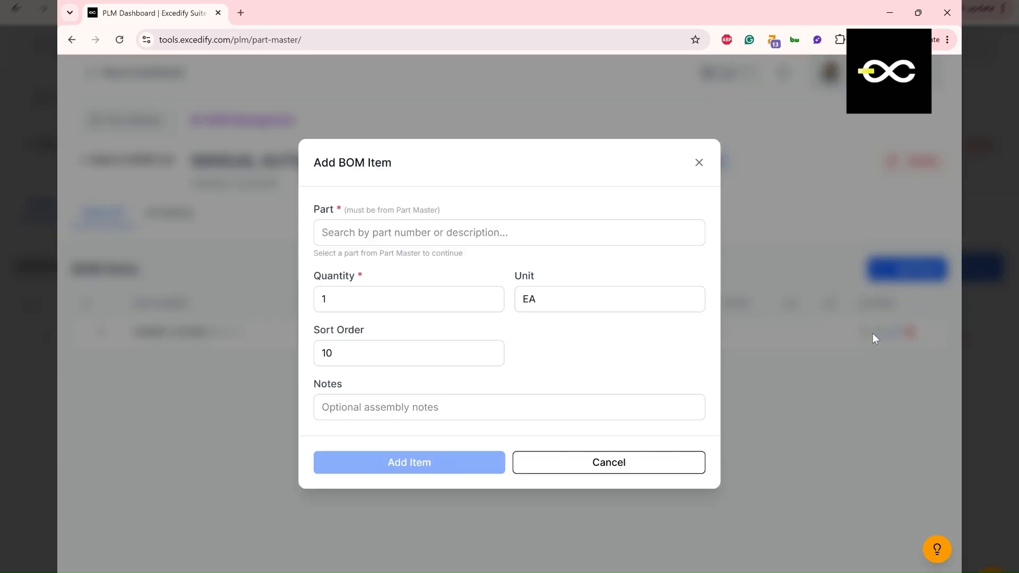
{"action": "left_click", "coordinate": [412, 238]}
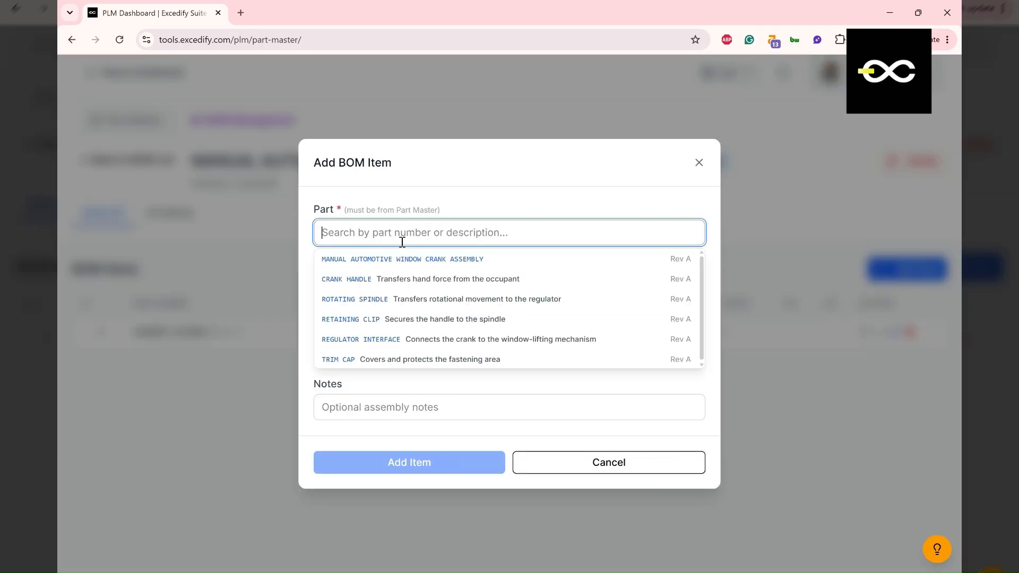
{"action": "left_click", "coordinate": [364, 277]}
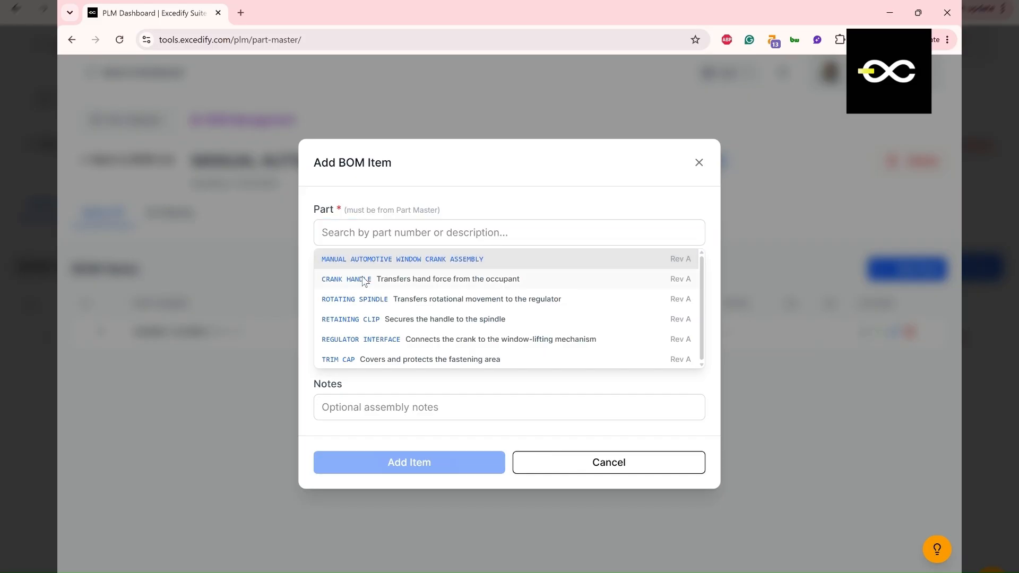
{"action": "left_click", "coordinate": [365, 280]}
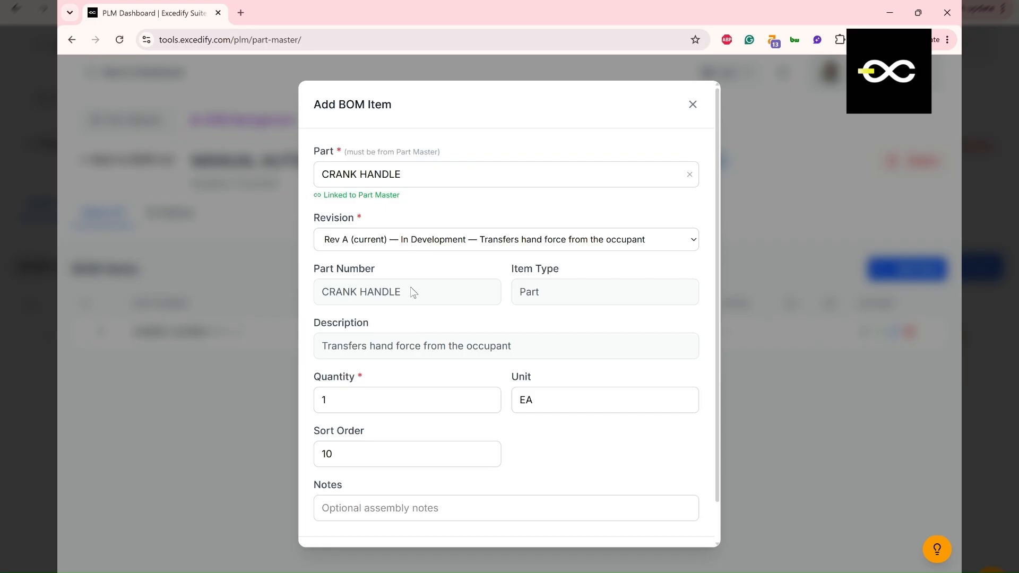
{"action": "scroll", "coordinate": [576, 265], "scroll_direction": "down", "scroll_amount": 1}
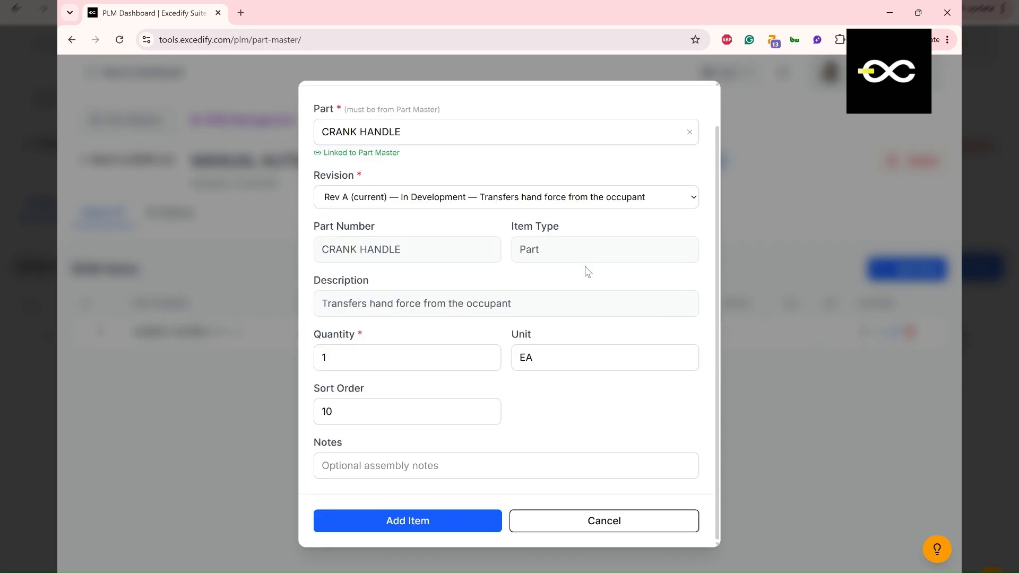
{"action": "left_click", "coordinate": [336, 203]}
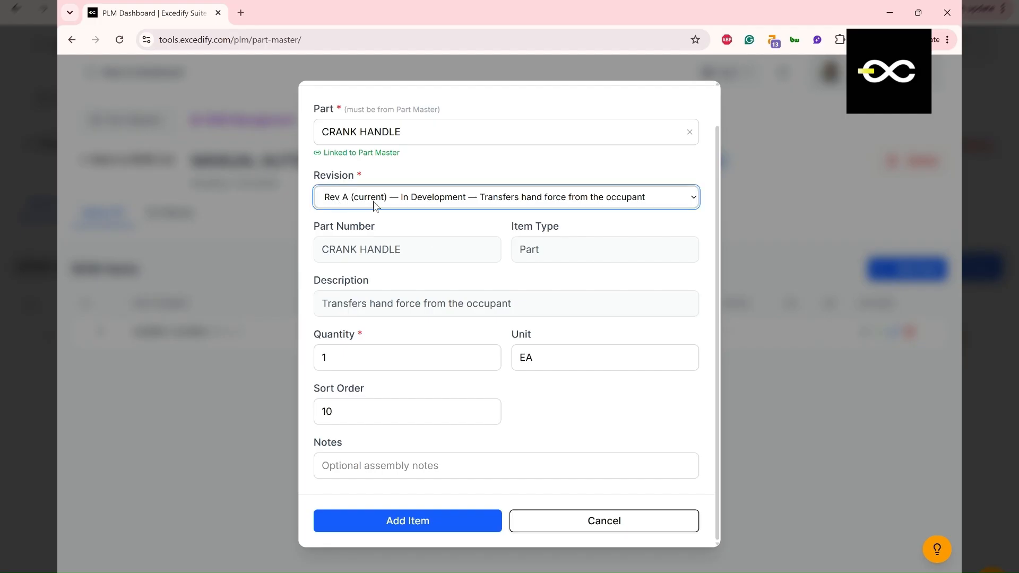
{"action": "left_click", "coordinate": [501, 274]}
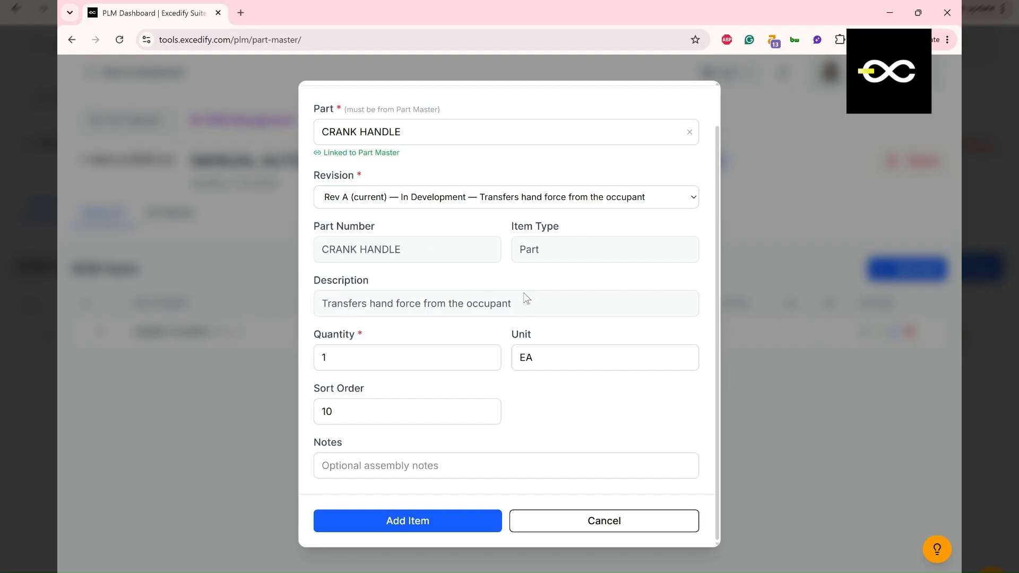
{"action": "left_click", "coordinate": [409, 528]}
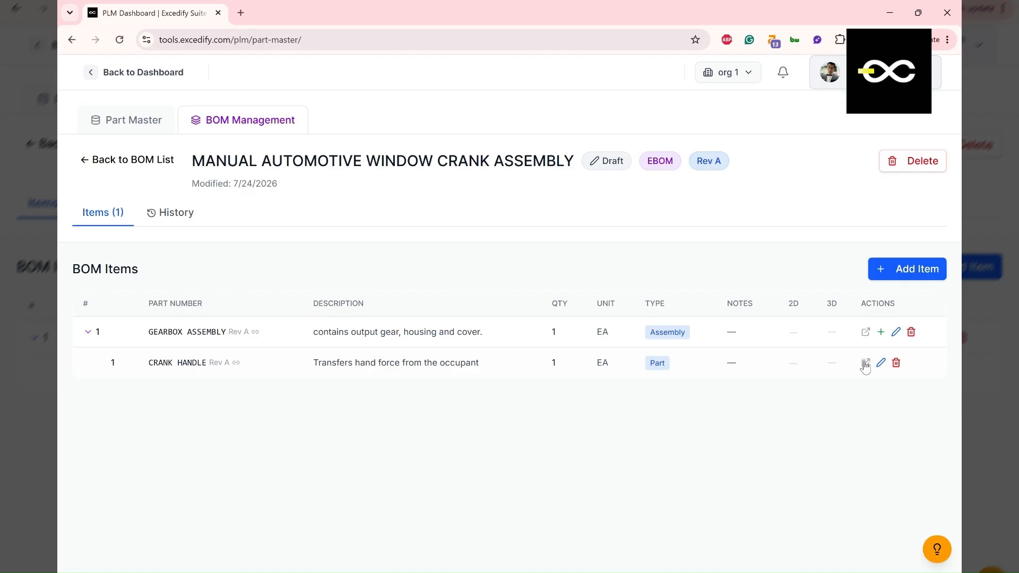
Add ROTATING SPINDLE, Rev A, as a child item of GEARBOX ASSEMBLY with quantity 1 and unit EA
{"action": "left_click", "coordinate": [882, 332]}
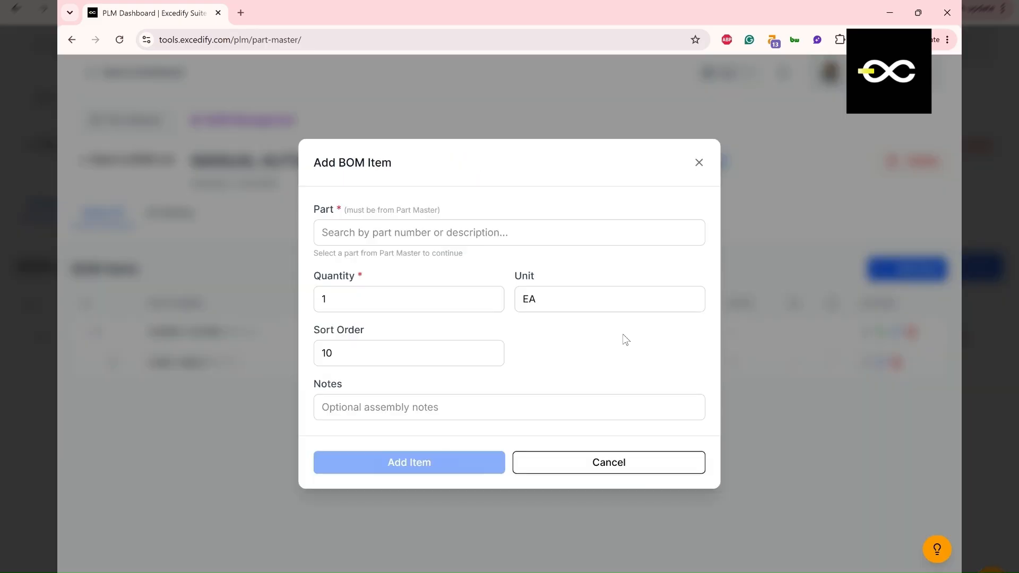
{"action": "left_click", "coordinate": [384, 235]}
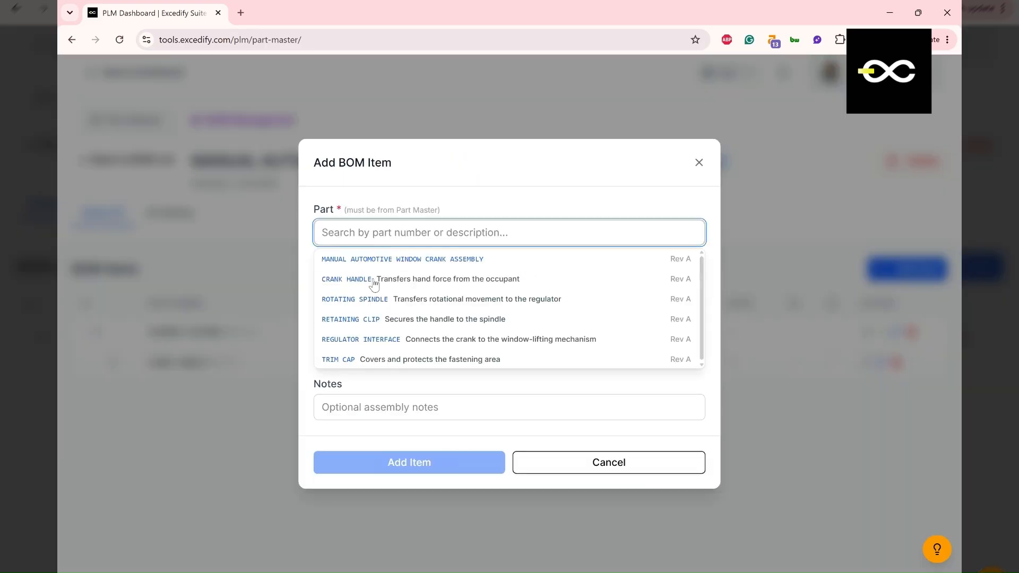
{"action": "left_click", "coordinate": [361, 299]}
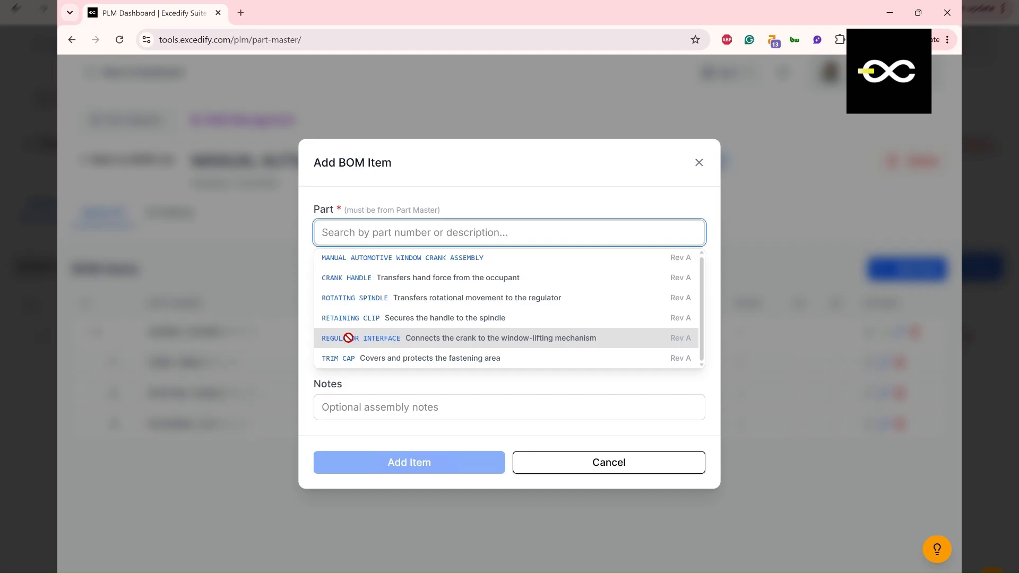
Add REGULATOR INTERFACE and TRIM CAP, both Rev A, as child items of GEARBOX ASSEMBLY with quantity 1 EA each
{"action": "left_click", "coordinate": [428, 340]}
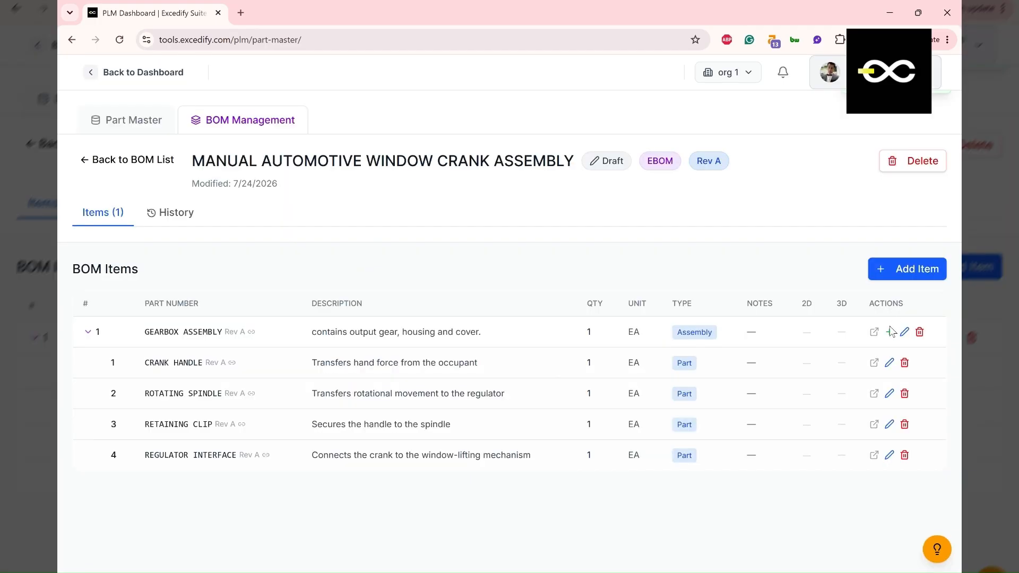
{"action": "left_click", "coordinate": [891, 332]}
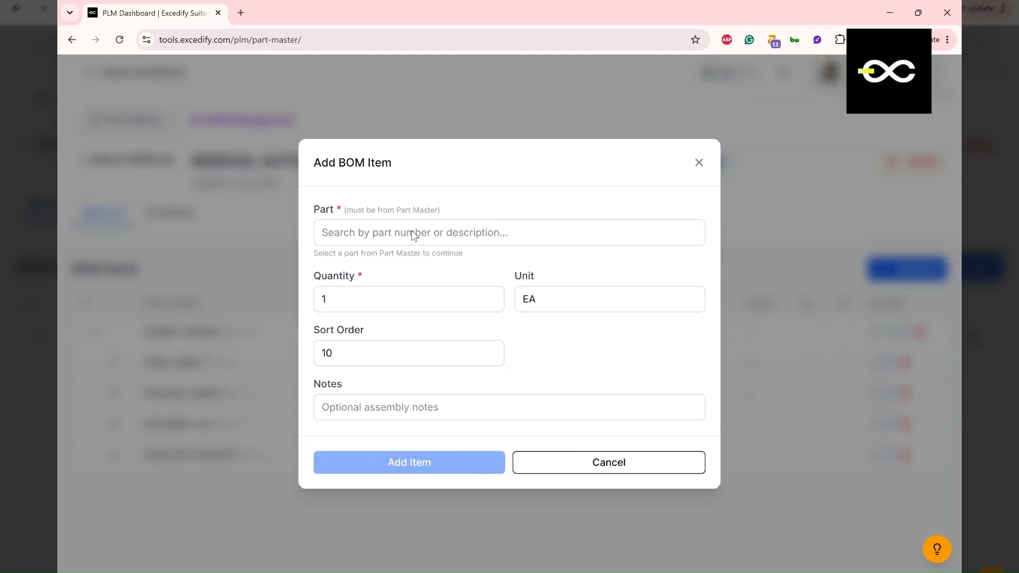
{"action": "left_click", "coordinate": [428, 233]}
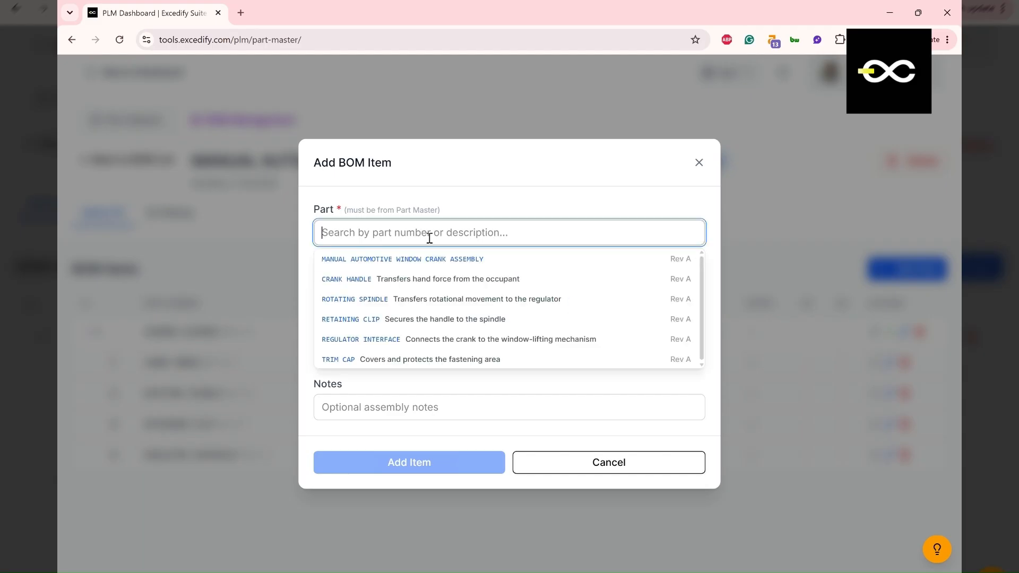
{"action": "left_click", "coordinate": [330, 360]}
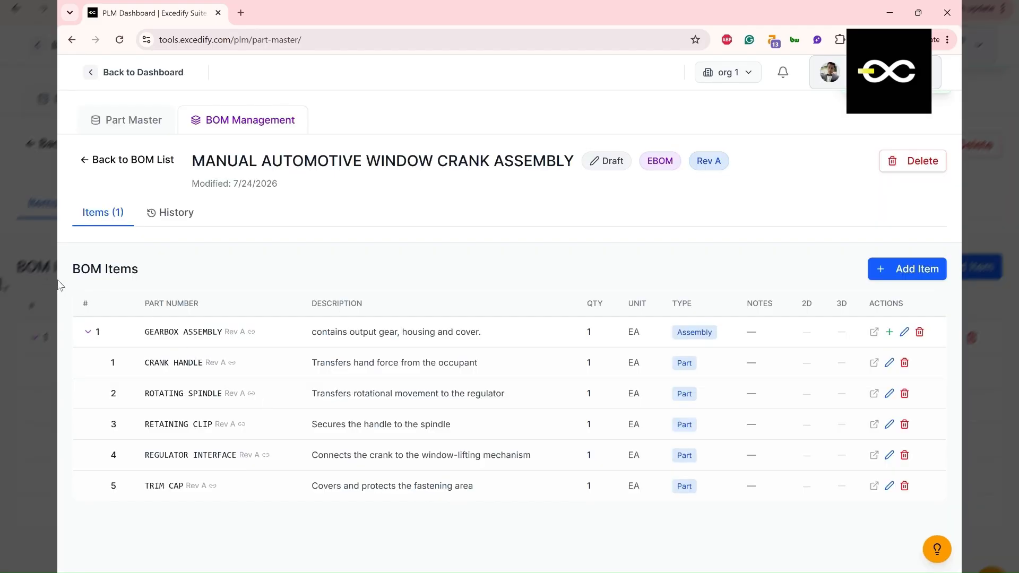
Collapse the child items of GEARBOX ASSEMBLY and review that BOM item's editable details without saving changes
{"action": "left_click", "coordinate": [88, 332]}
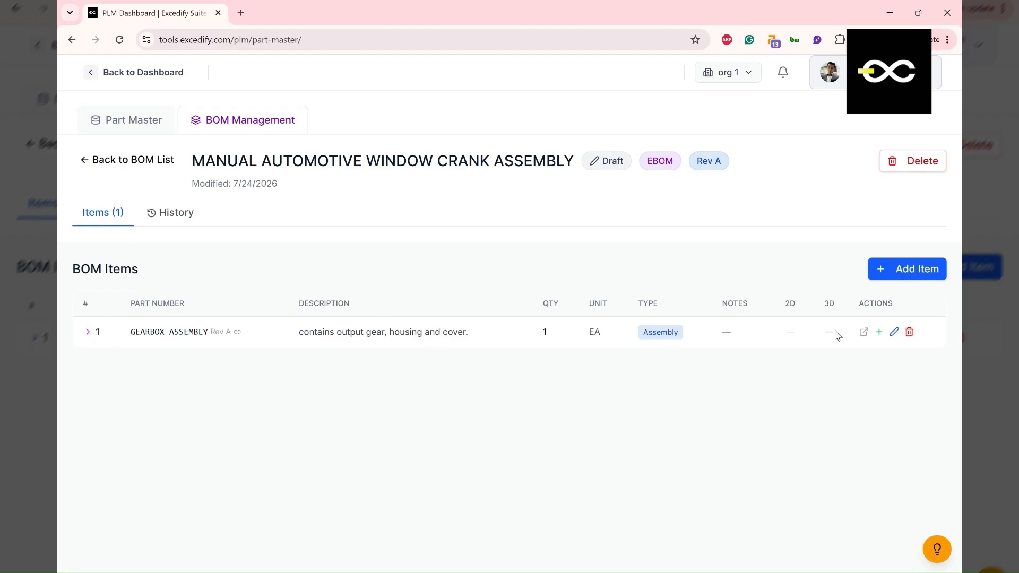
{"action": "left_click", "coordinate": [895, 332]}
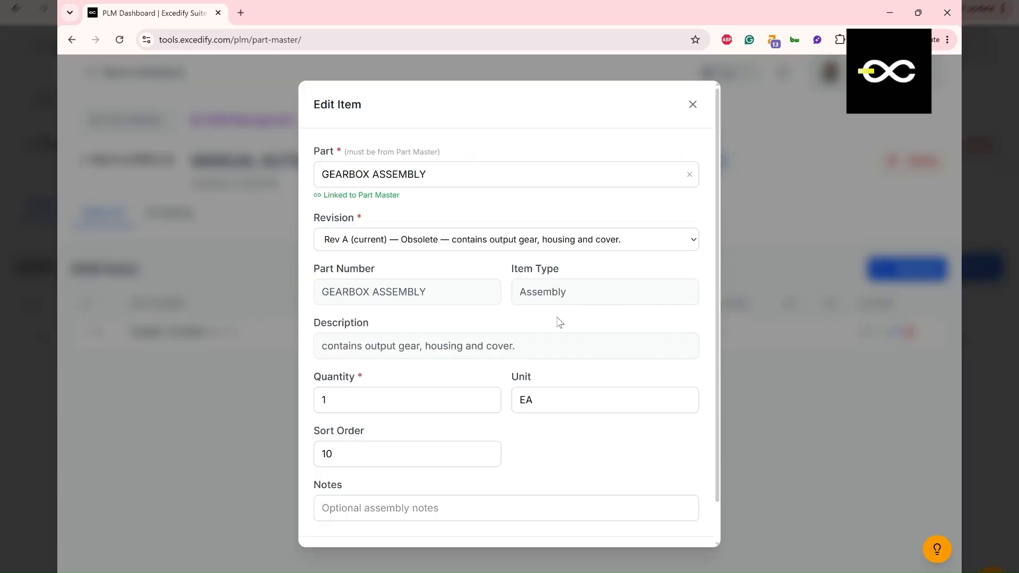
{"action": "scroll", "coordinate": [563, 310], "scroll_direction": "down", "scroll_amount": 1}
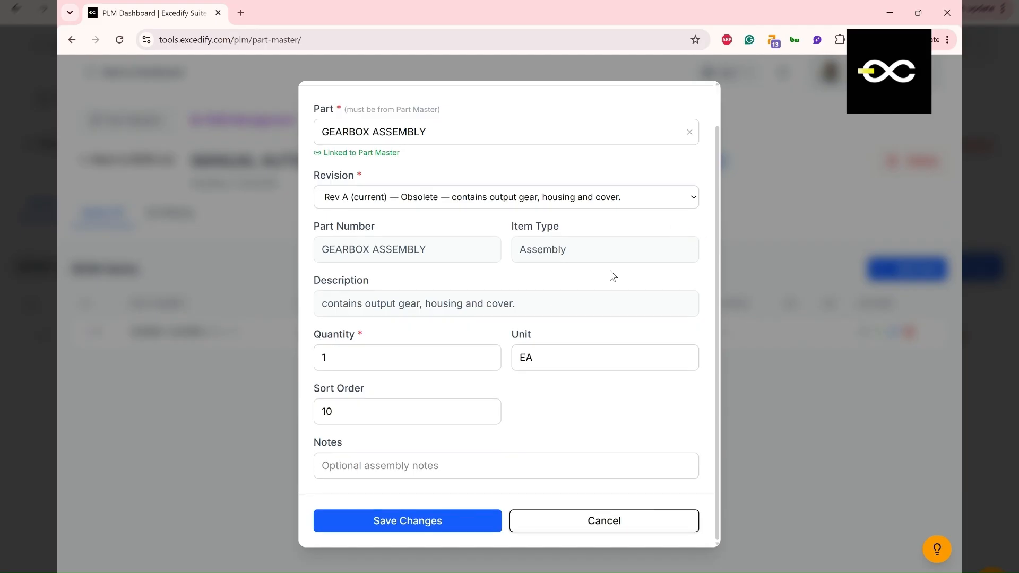
{"action": "scroll", "coordinate": [462, 304], "scroll_direction": "up", "scroll_amount": 1}
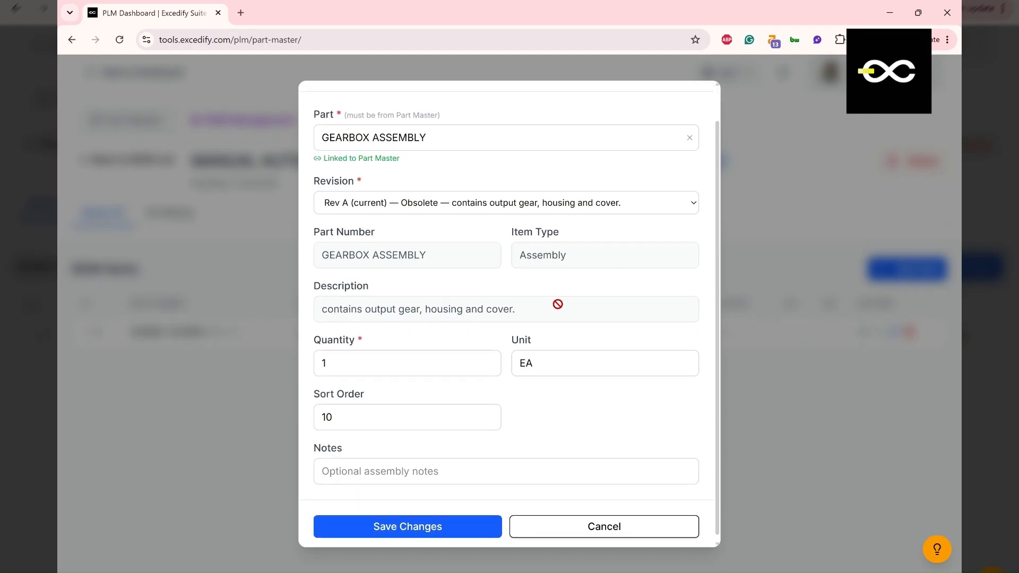
{"action": "left_click", "coordinate": [564, 538]}
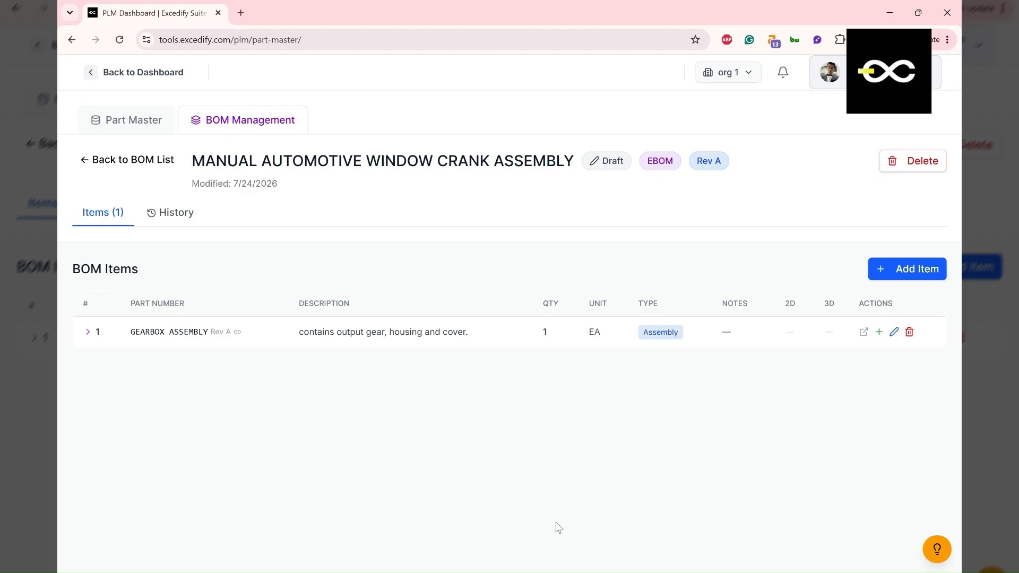
Return to the Part Master and examine the types, current revisions and BOM linkage of the listed parts and assemblies
{"action": "left_click", "coordinate": [128, 119]}
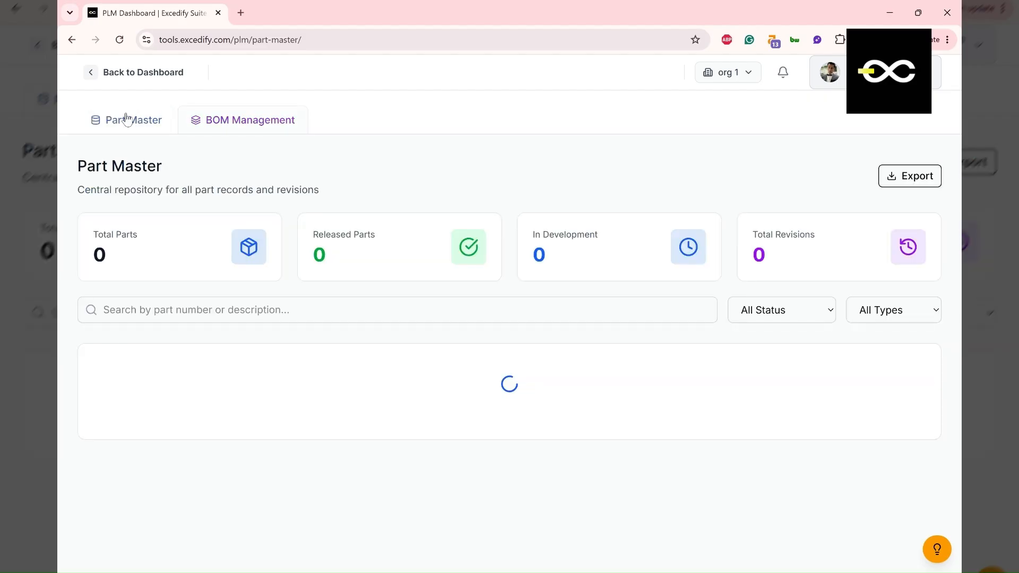
{"action": "scroll", "coordinate": [453, 299], "scroll_direction": "down", "scroll_amount": 2}
{"action": "scroll", "coordinate": [454, 305], "scroll_direction": "down", "scroll_amount": 3}
{"action": "scroll", "coordinate": [454, 306], "scroll_direction": "up", "scroll_amount": 5}
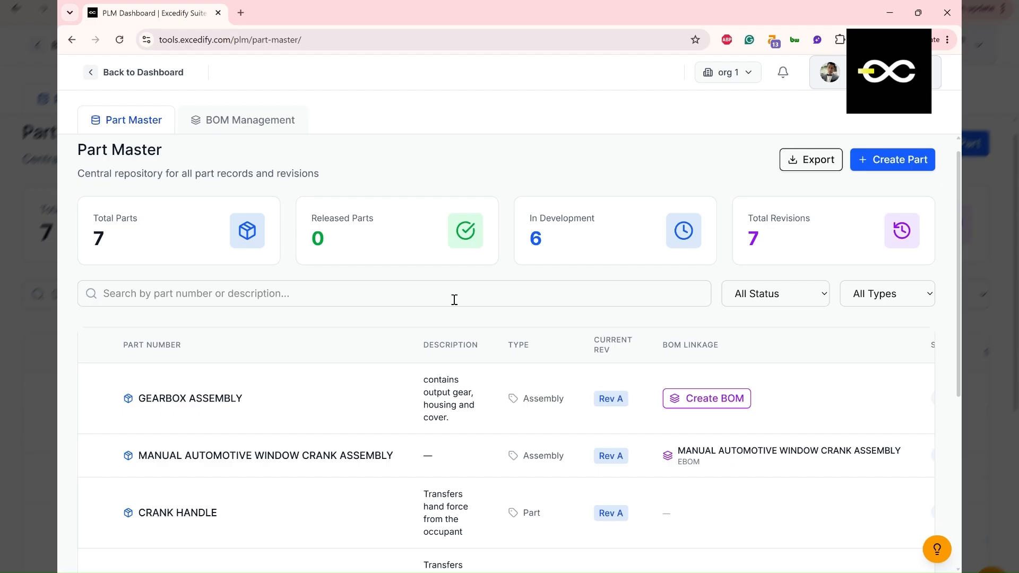
{"action": "scroll", "coordinate": [617, 345], "scroll_direction": "down", "scroll_amount": 3}
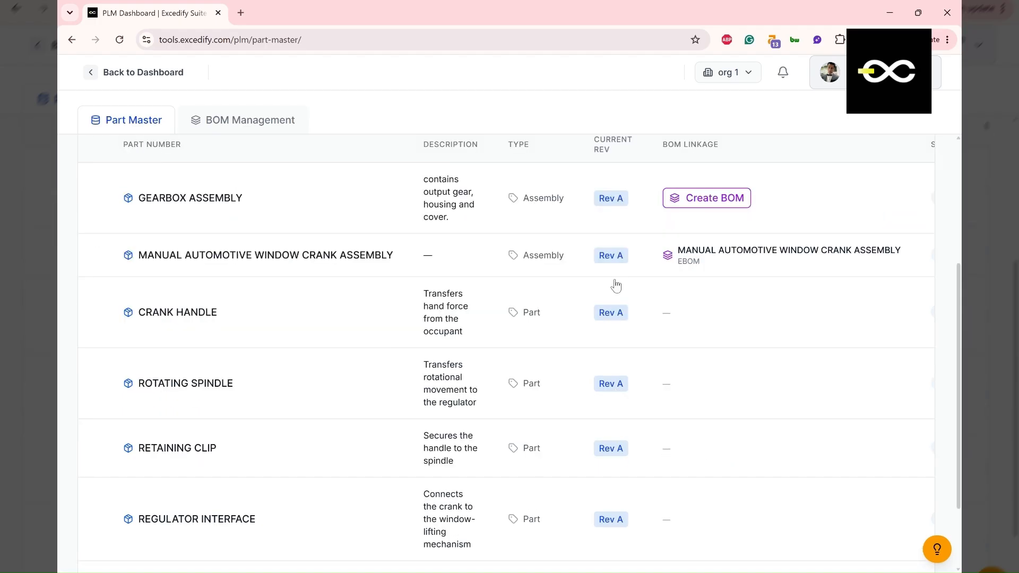
{"action": "scroll", "coordinate": [615, 285], "scroll_direction": "down", "scroll_amount": 2}
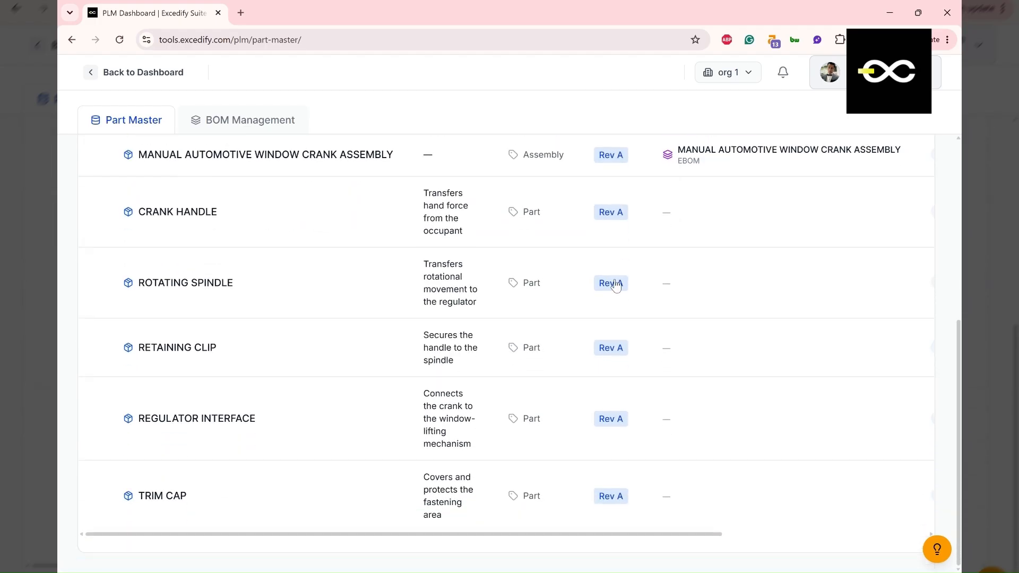